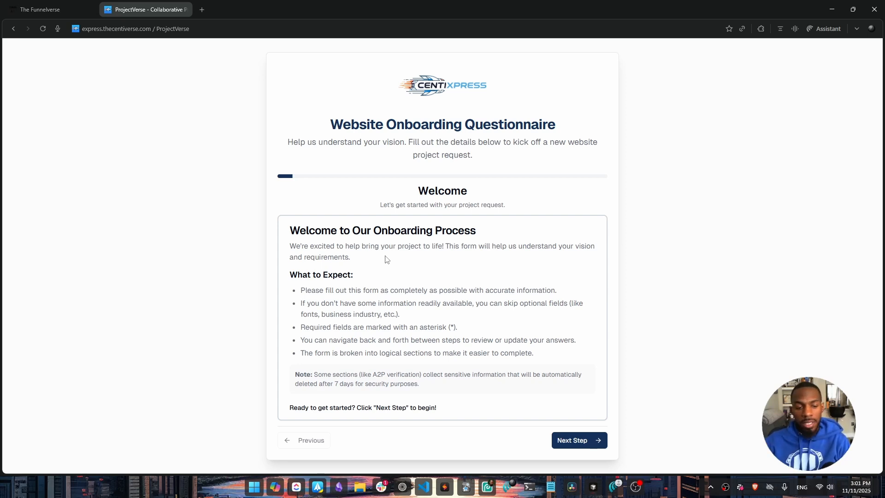
Begin the onboarding questionnaire, keep Website as the project type, and submit Acme Healthcare Solutions as the company name.
left_click(570, 440)
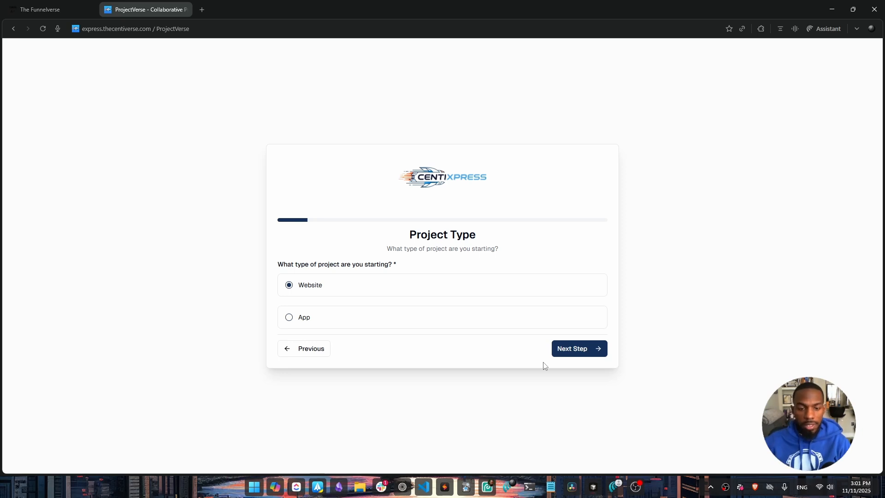
left_click(576, 353)
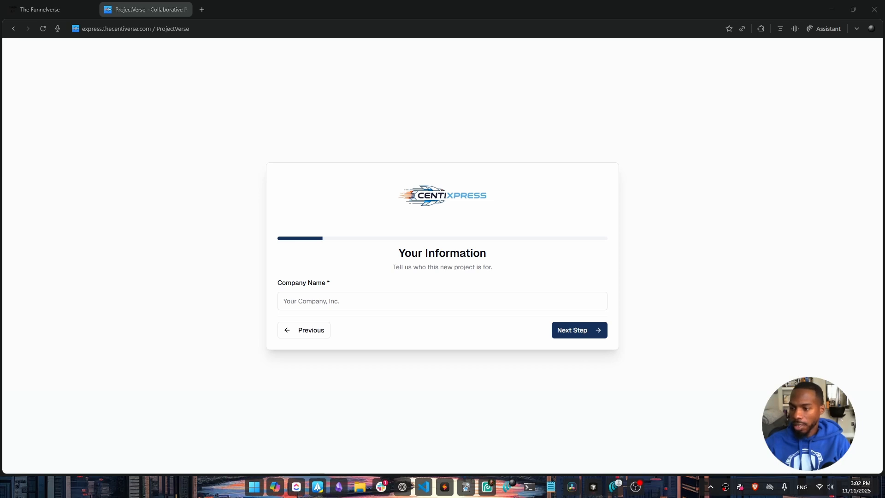
left_click(347, 307)
type("Acme Healthcare Solutions")
left_click(589, 331)
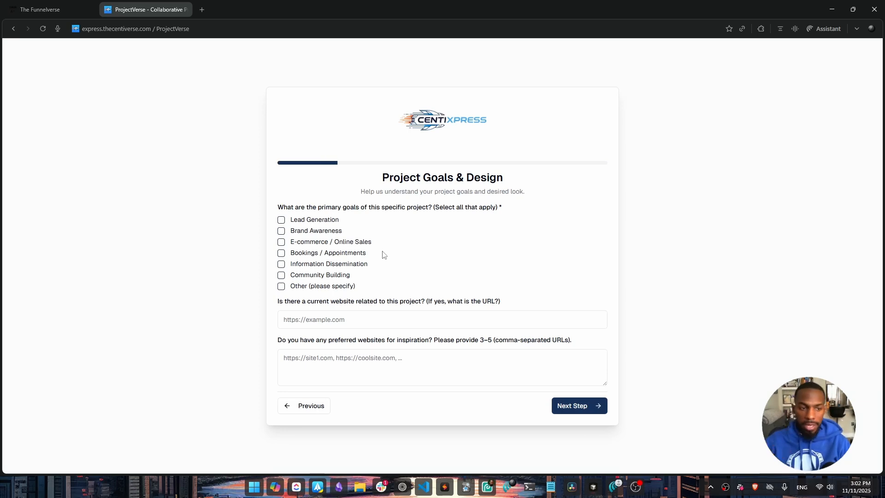
Select Lead Generation, Brand Awareness, Bookings / Appointments and Information Dissemination as the project's primary goals.
left_click(282, 221)
left_click(281, 230)
left_click(281, 253)
left_click(281, 264)
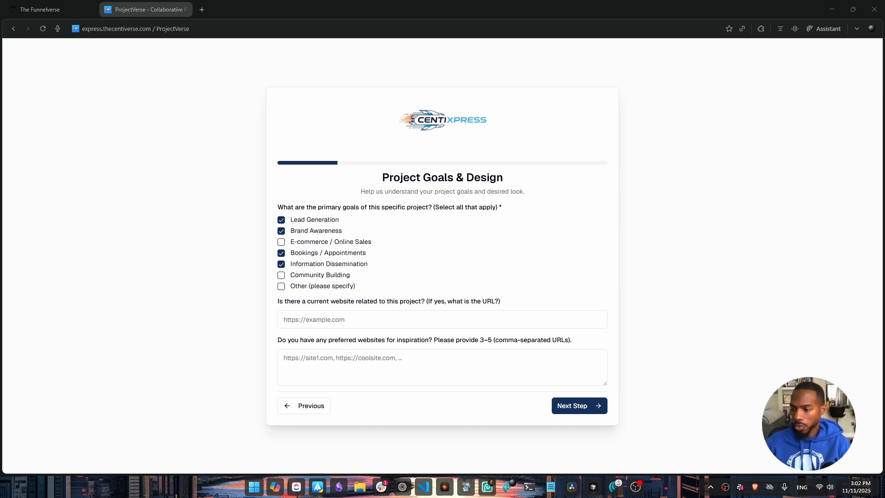
left_click(332, 313)
type("https://www.oldacmehealthcare.com")
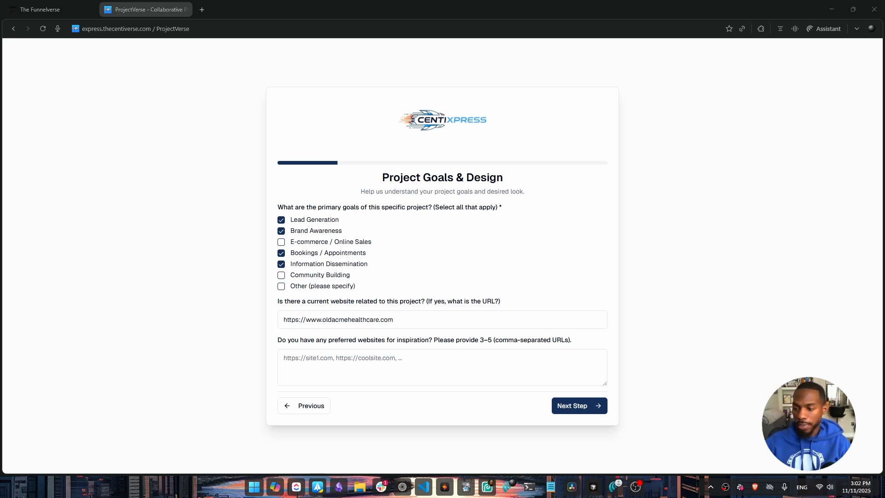
left_click(458, 359)
type("https://www.mayoclinic.org https://www.clevelandclinic.org https://www.webmd.com")
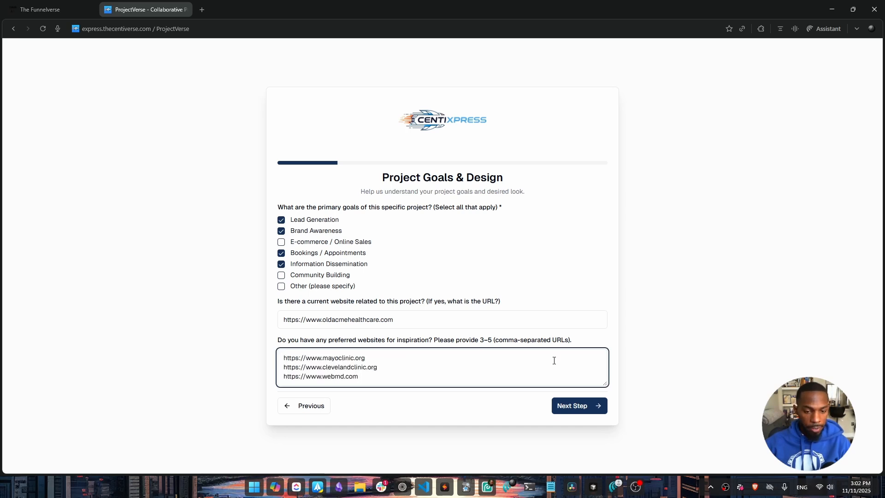
left_click(576, 406)
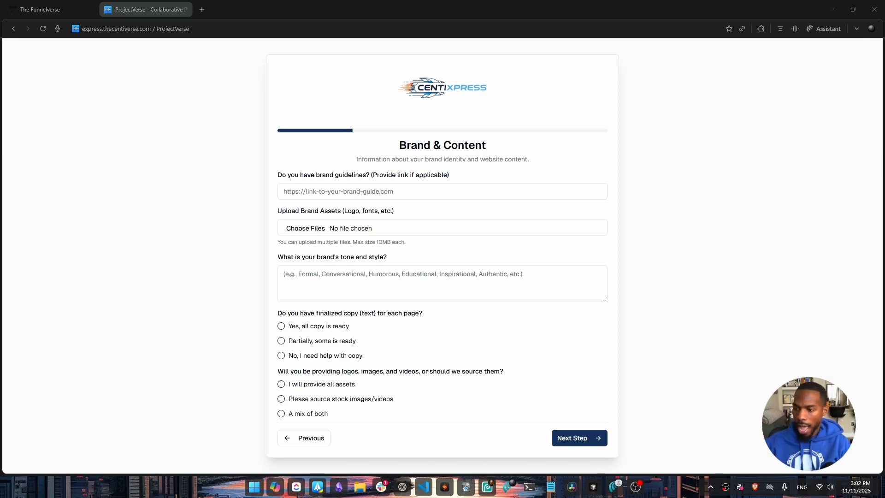
left_click(369, 191)
type("https://www.figma.com/file/example/brand-guide")
left_click(296, 229)
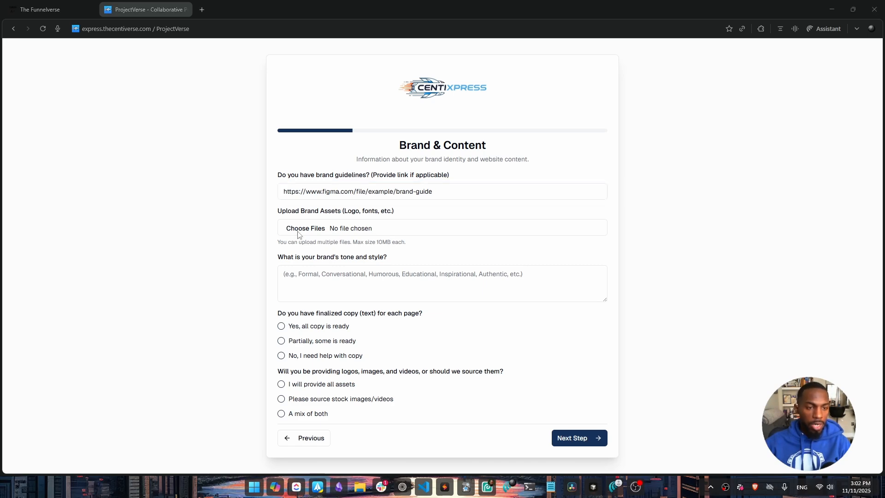
double_click(522, 181)
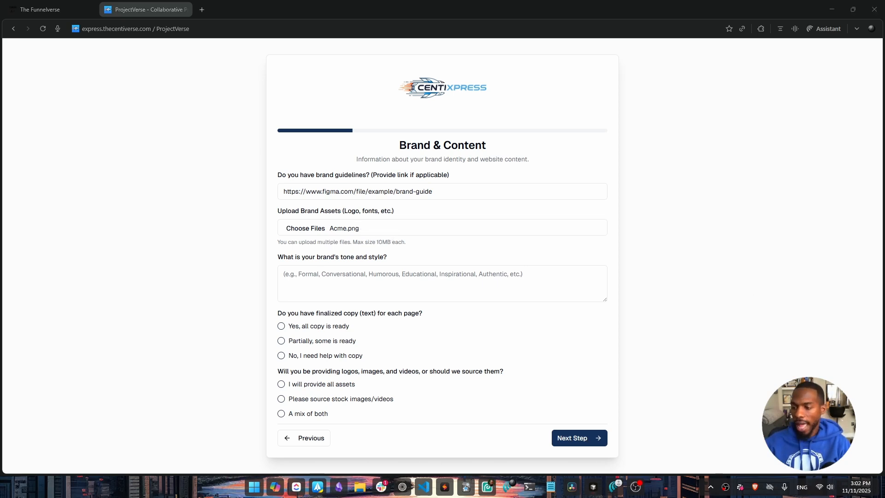
Describe the brand's tone as "Professional, compassionate, trustworthy, and approachable. We want to convey expertise while remaining warm and accessible to patients and their families.".
left_click(339, 276)
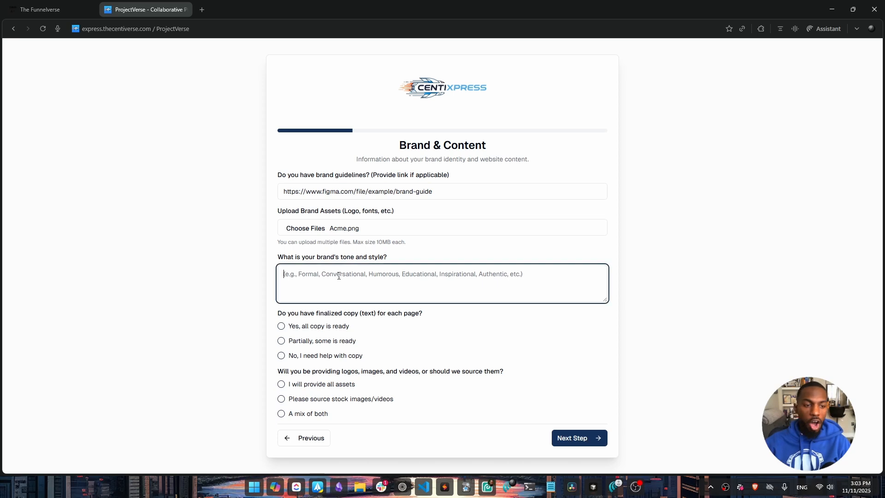
type("Professional, compassionate, trustworthy, and approachable. We want to convey expertise while remaining warm and accessible to patients and their families.")
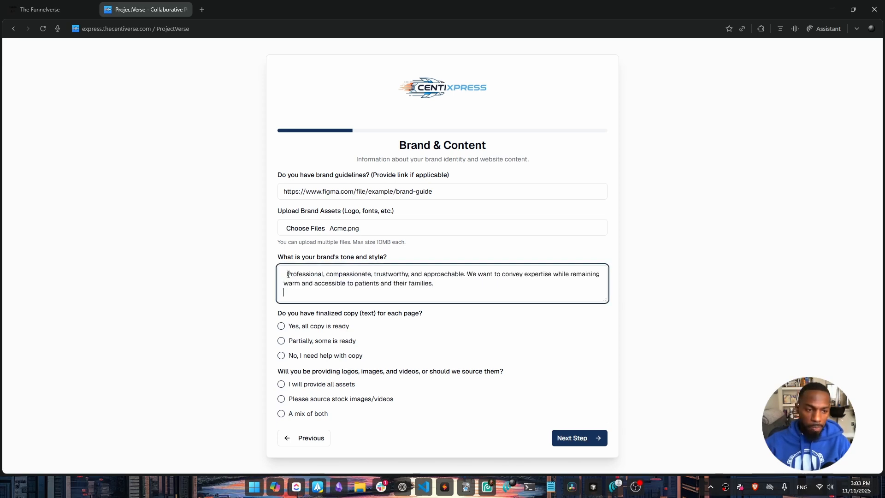
key("BackSpace")
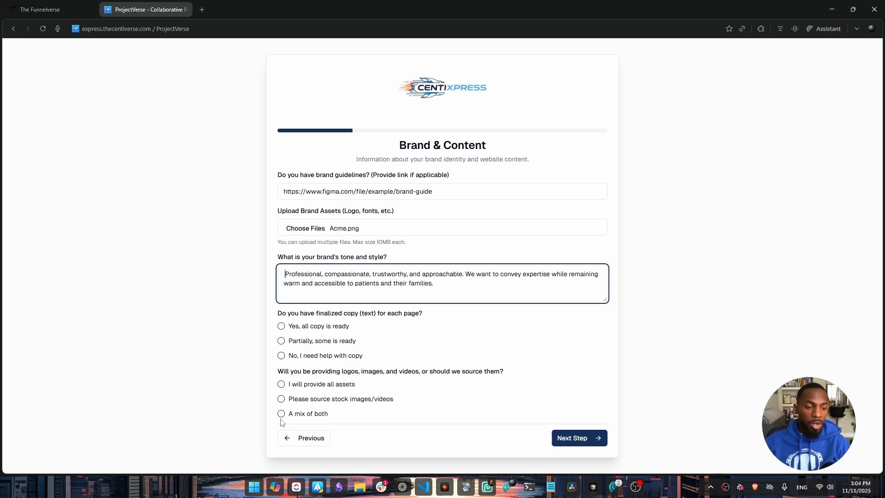
Answer that all copy is ready and that stock images/videos should be sourced, and continue to the content details.
left_click(282, 327)
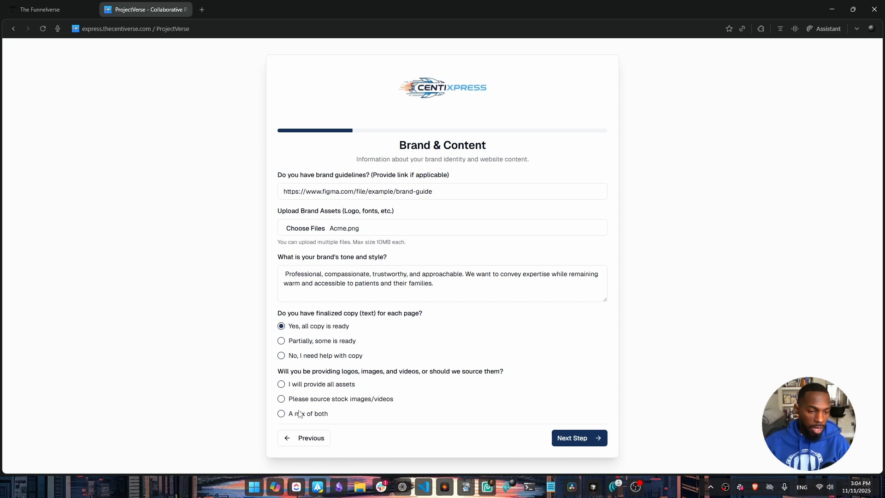
left_click(281, 399)
left_click(571, 440)
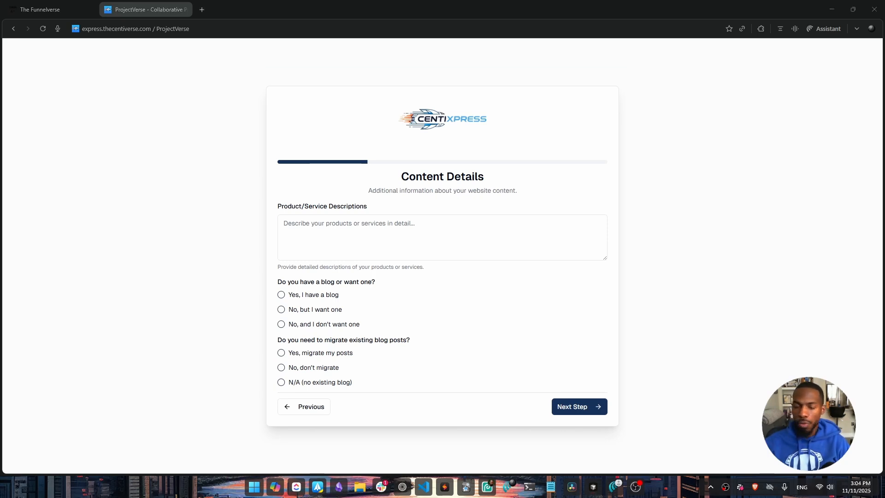
Paste the prepared product/service descriptions, answer that a blog exists and its posts should be migrated, and continue to the brand essence.
left_click(385, 219)
key("ctrl+v")
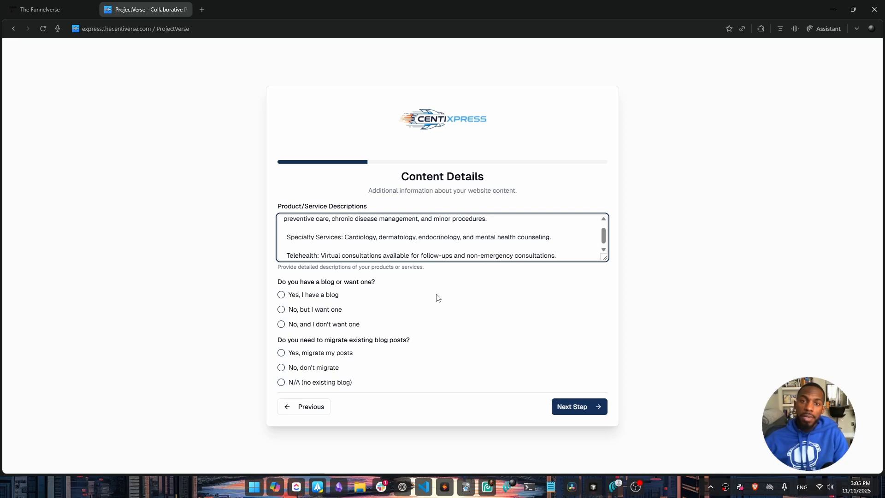
left_click(281, 295)
left_click(281, 352)
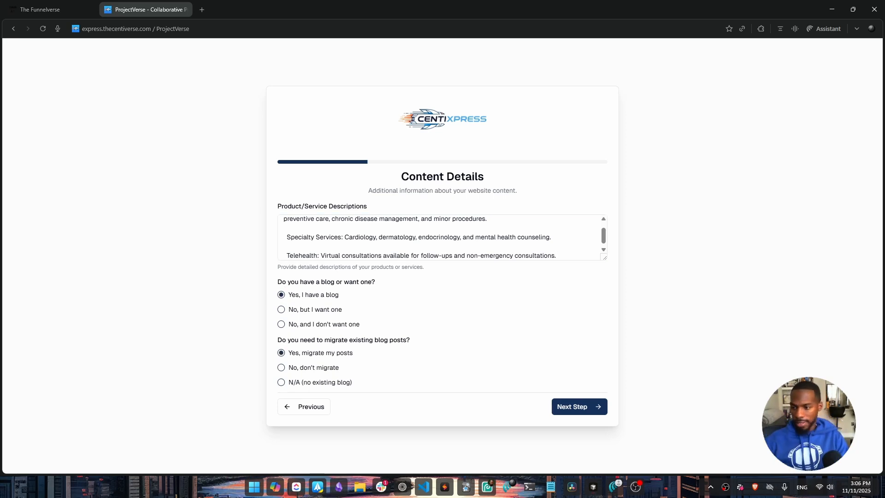
left_click(579, 406)
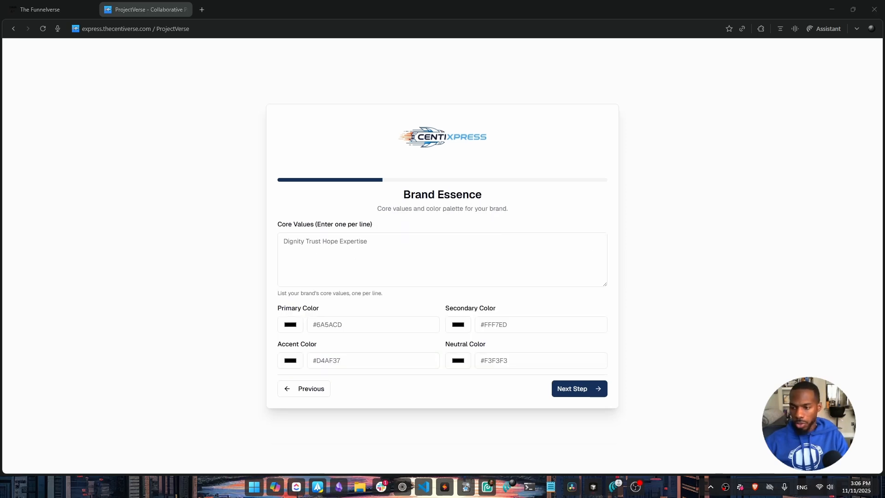
List the core values one per line: Compassion, Excellence, Trust, Innovation, Patient-Centered Care.
left_click(347, 240)
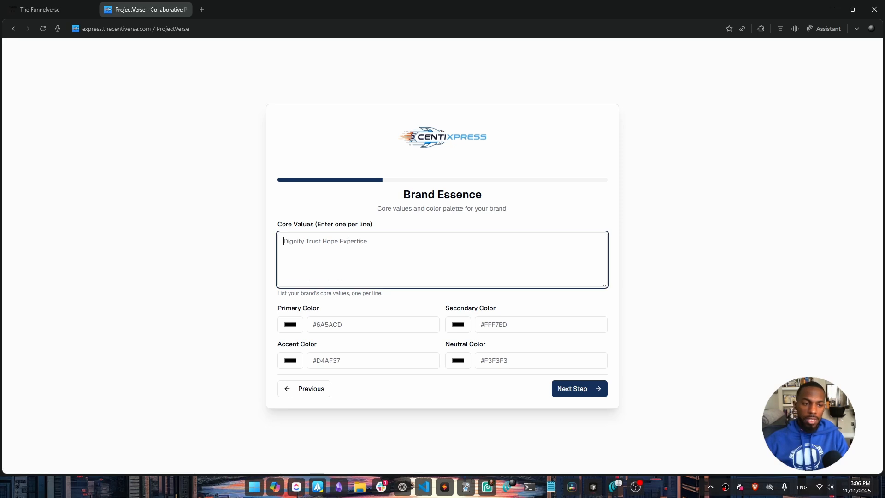
type("Compassion Excellence Trust Innovation Patient-Centered Care")
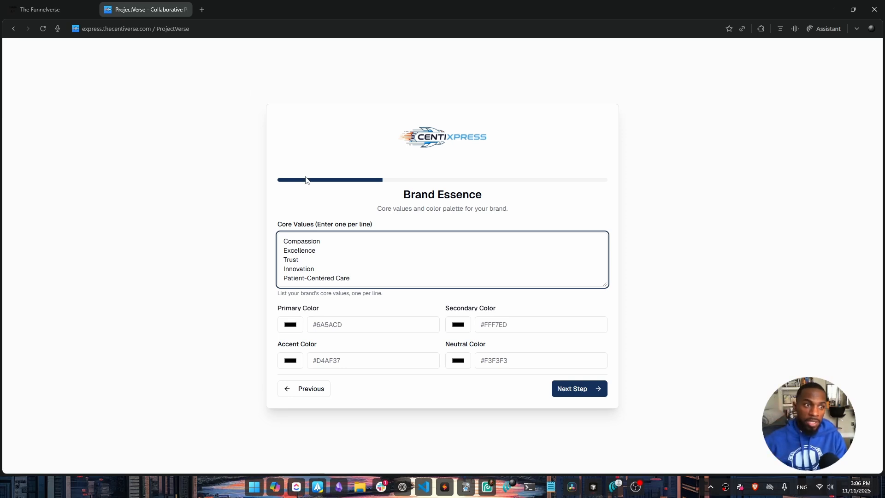
Open Adobe Color in a new browser tab and search its Explore themes for Red.
left_click(202, 9)
type("col")
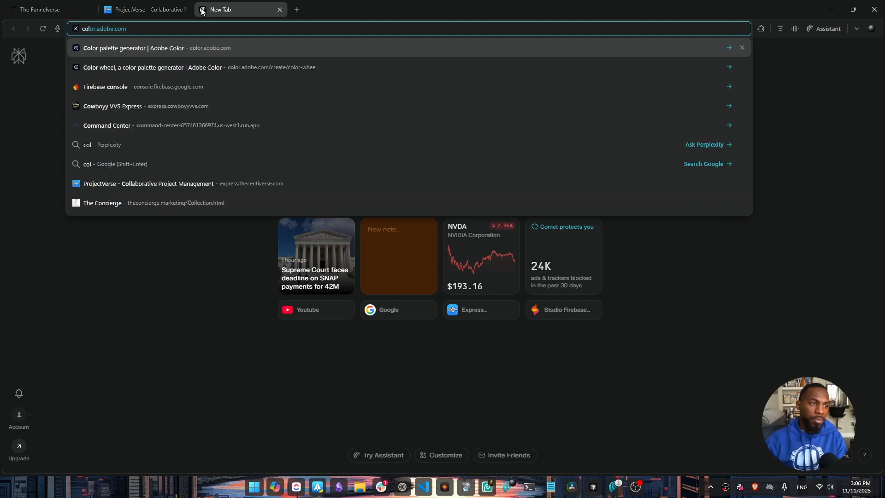
key("Return")
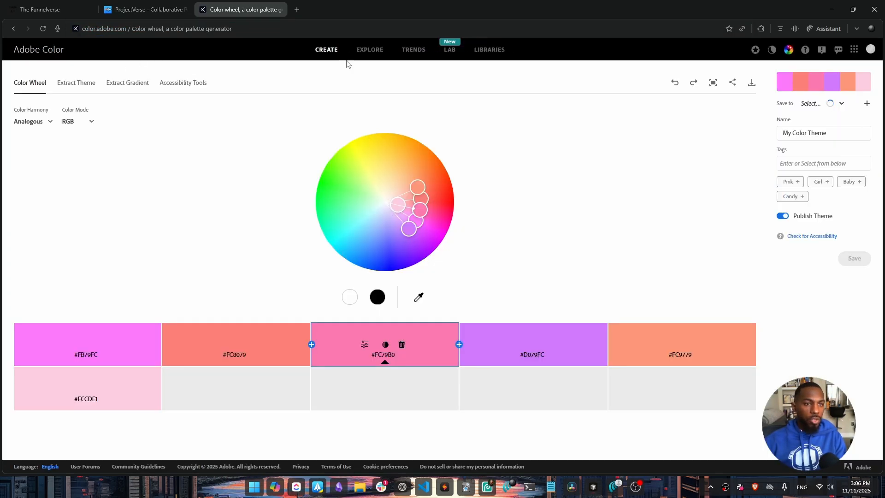
left_click(367, 51)
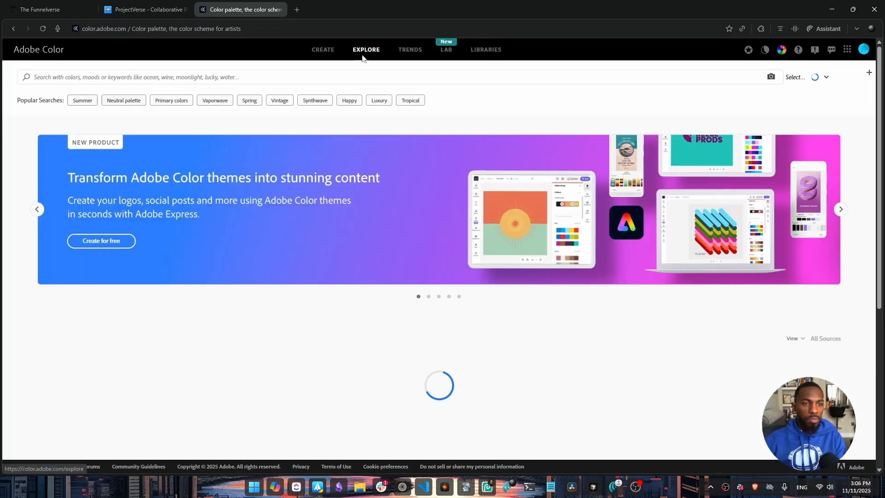
left_click(202, 77)
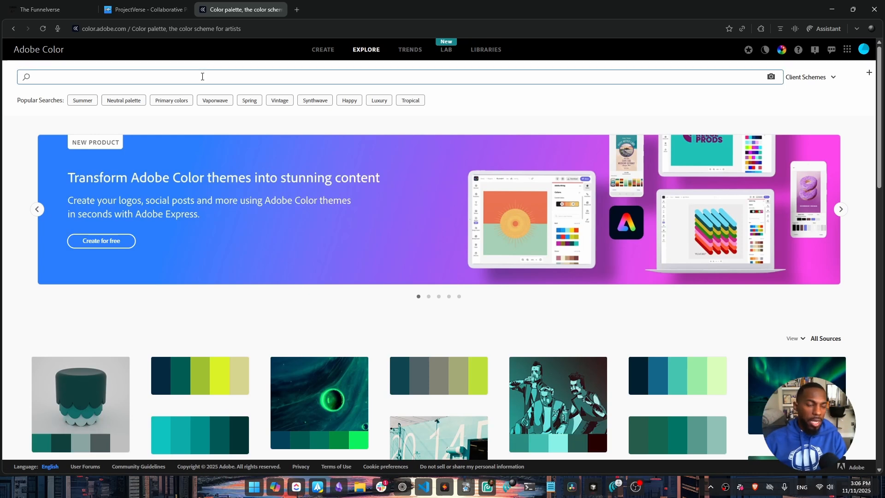
type("Red")
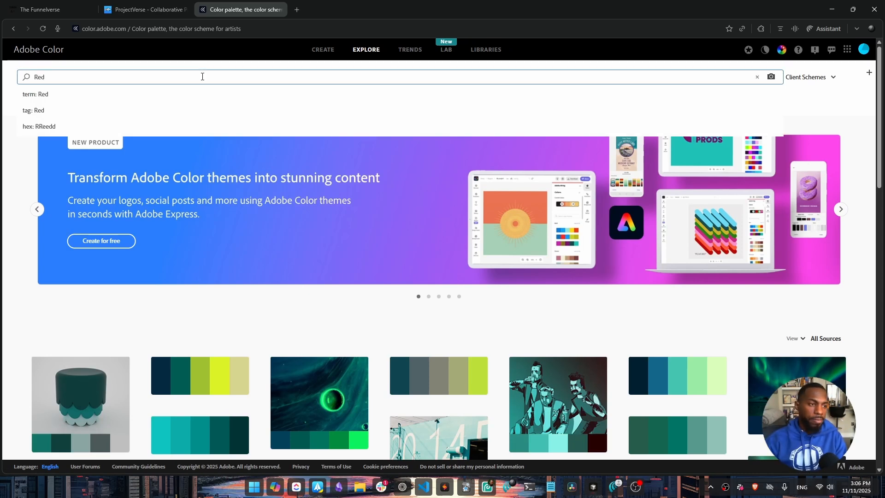
key("Return")
Browse the red color themes and open the Big Slice palette to view its hex codes.
scroll(673, 230, "down", 3)
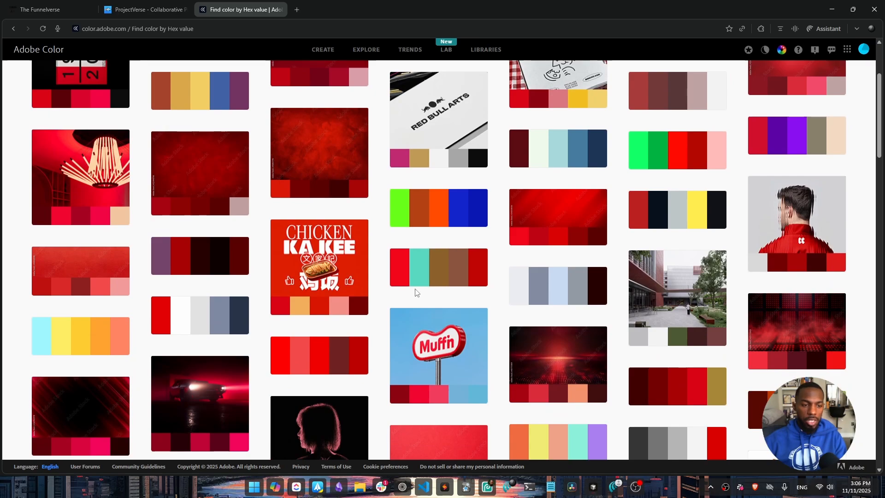
scroll(413, 290, "down", 10)
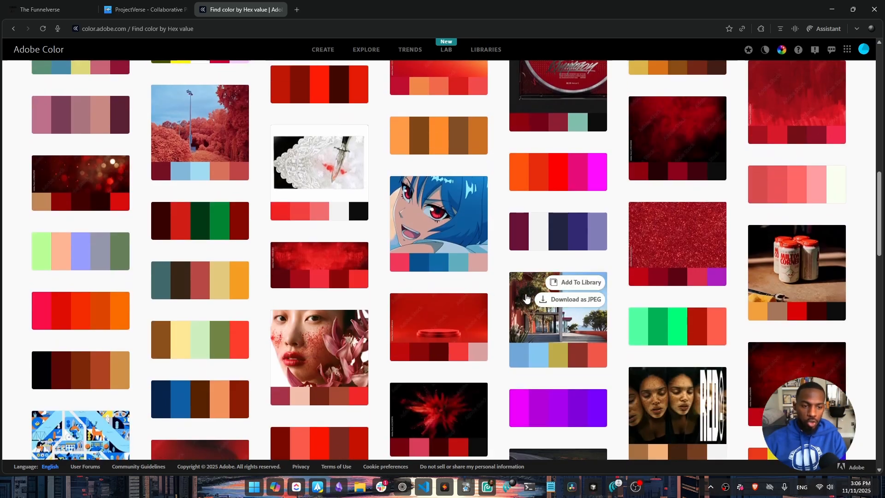
scroll(526, 298, "up", 15)
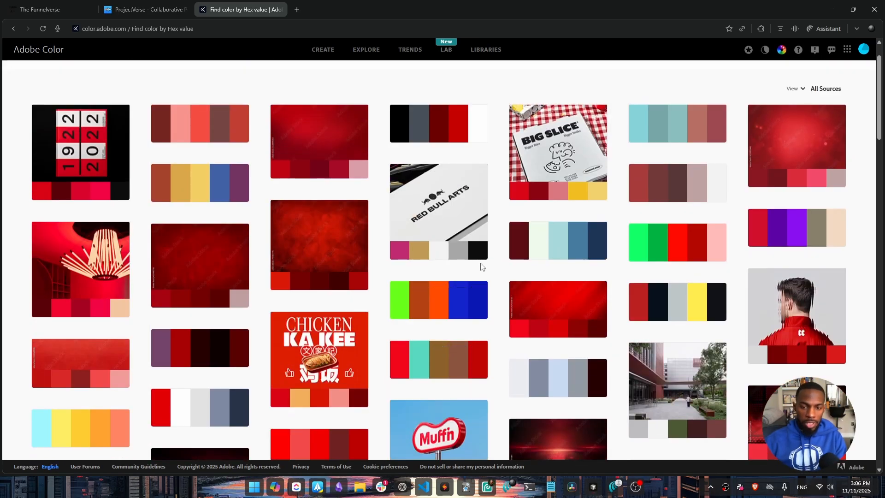
scroll(481, 266, "up", 2)
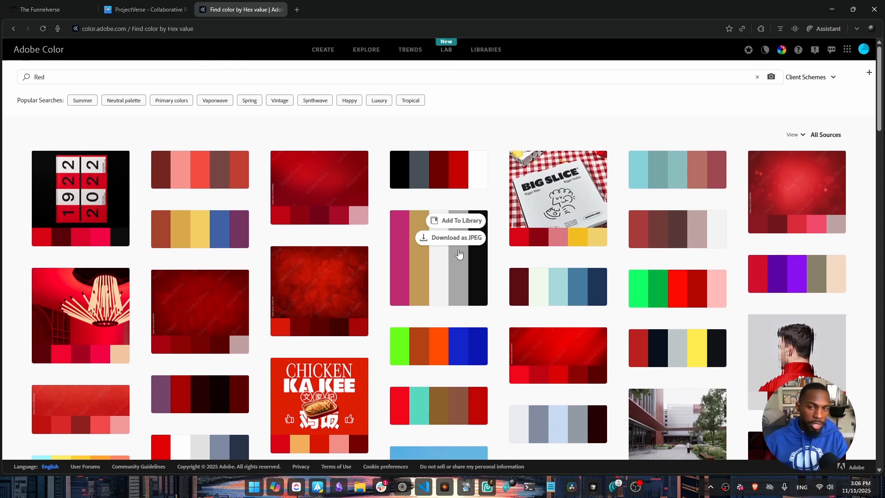
left_click(555, 235)
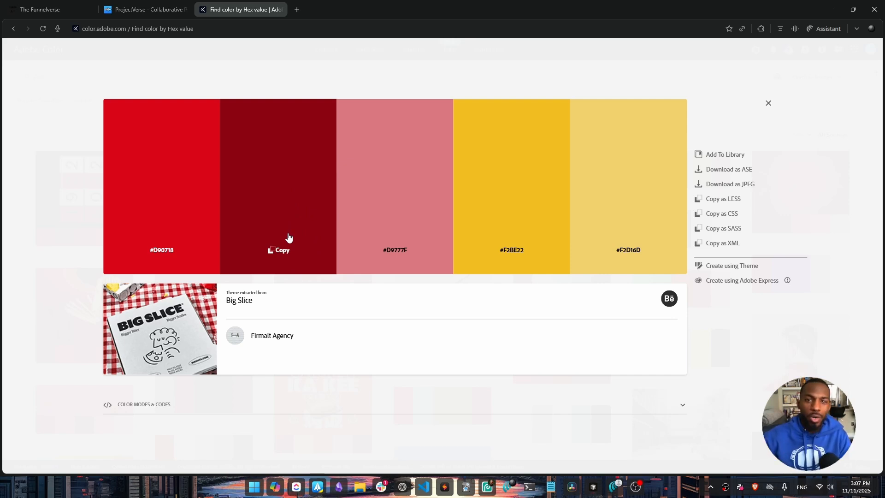
Return to the ProjectVerse questionnaire, set the primary color to #0066CC, and briefly revisit the Adobe Color palette.
left_click(141, 10)
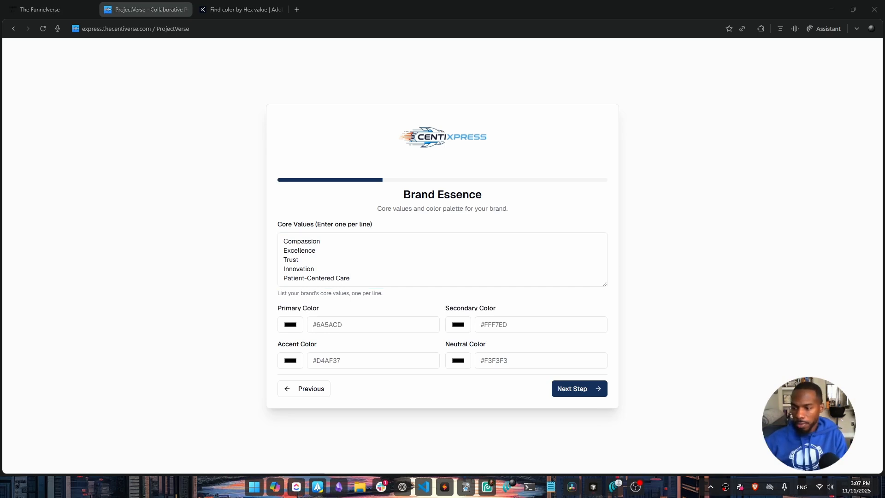
left_click(371, 320)
type("#0066CC")
left_click(243, 10)
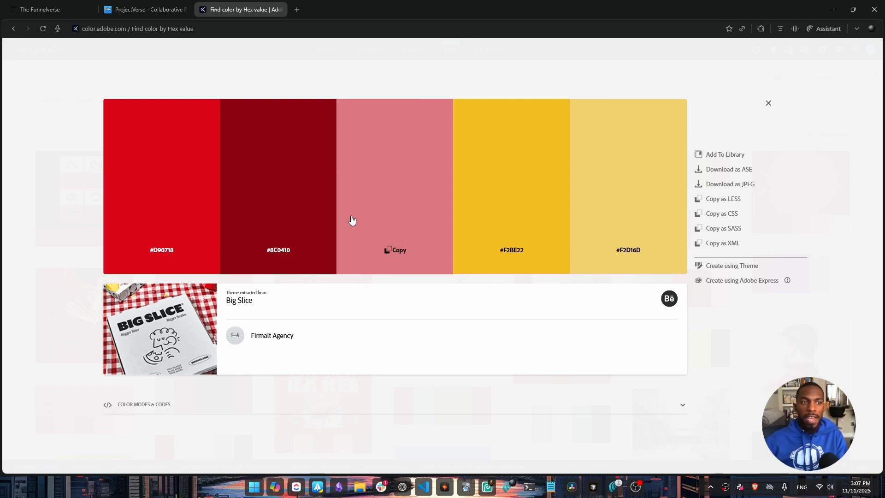
left_click(152, 9)
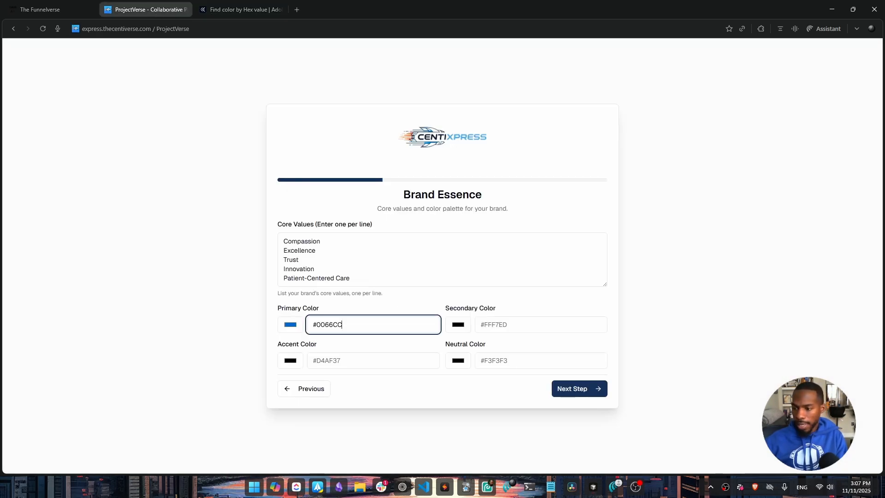
Set the secondary color to #F5F7FA, the accent color to #00A86B and the neutral color to #E8E8E8, and continue to Brand Visuals.
left_click(513, 324)
type("#F5F7FA")
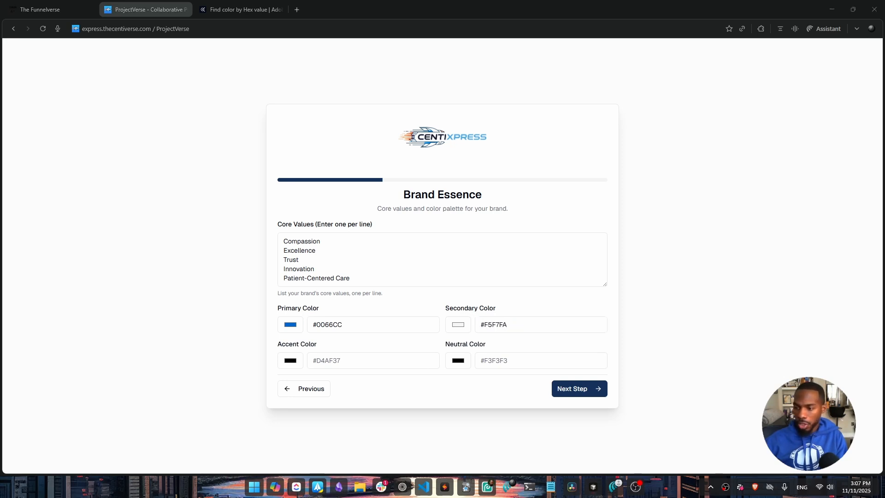
left_click(373, 361)
type("#00A86B")
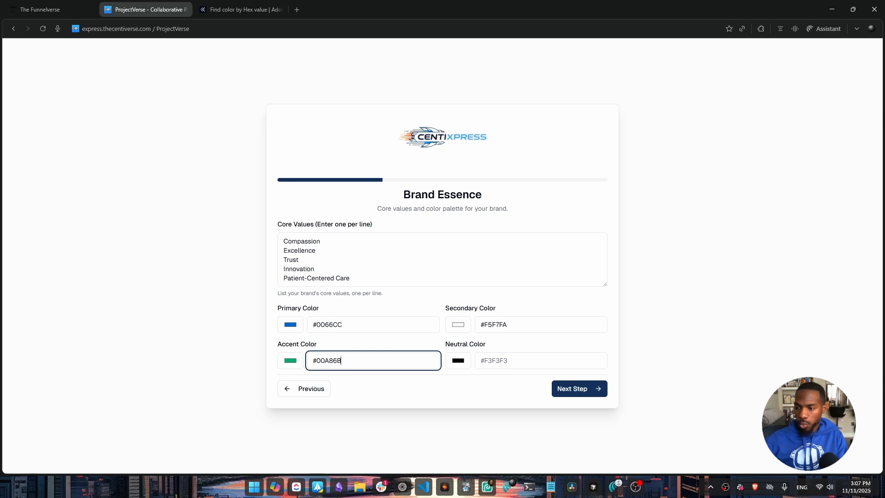
left_click(512, 359)
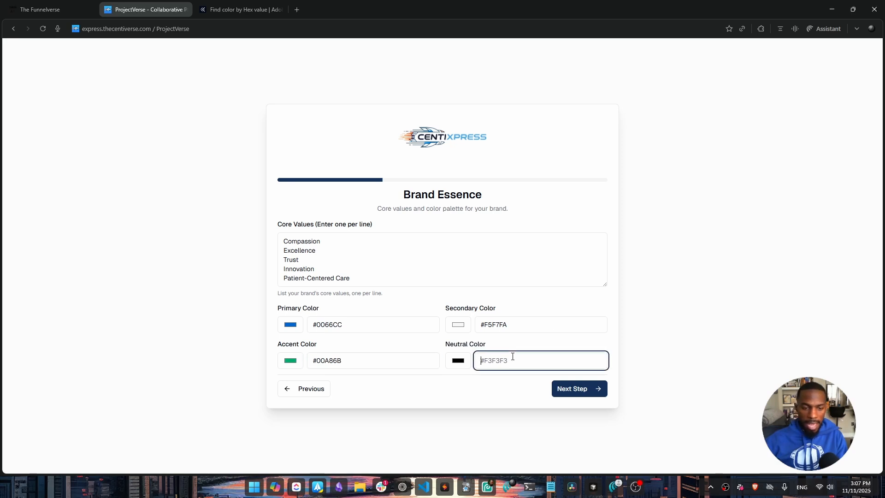
type("#E8E8E8")
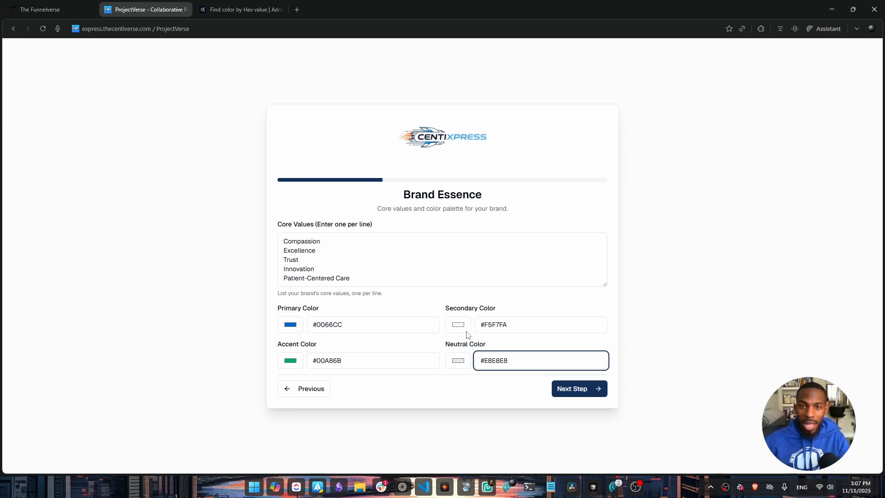
left_click(587, 394)
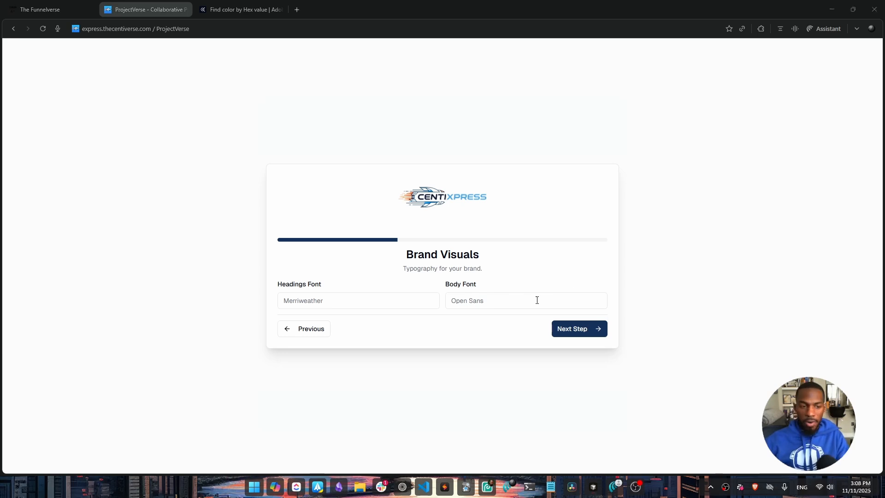
Enter Merriweather as the headings font and Open Sans as the body font, and continue to Required Pages.
left_click(387, 302)
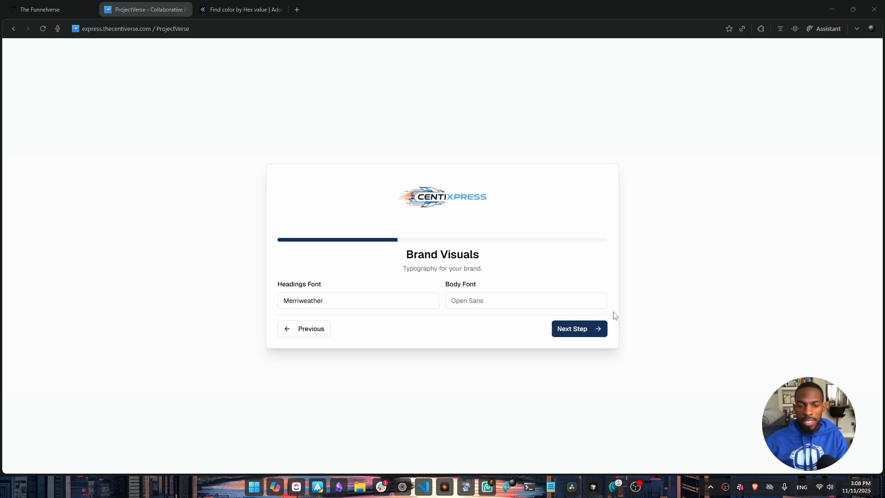
left_click(471, 298)
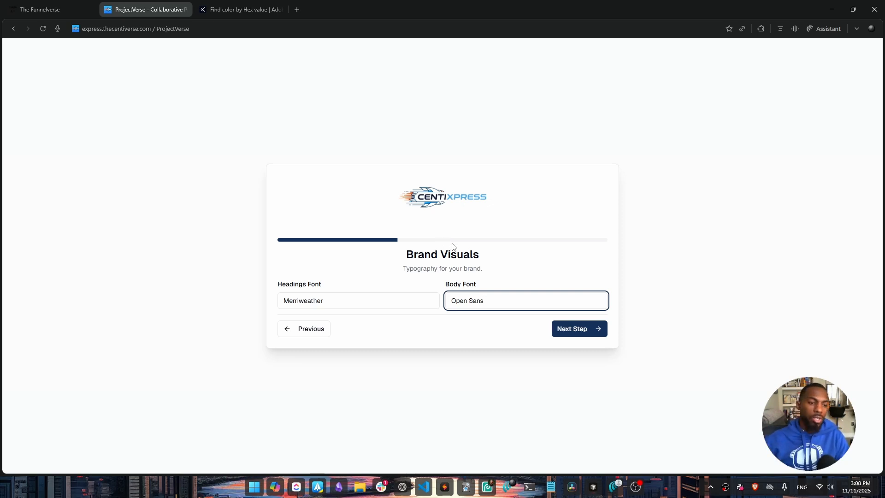
left_click(574, 329)
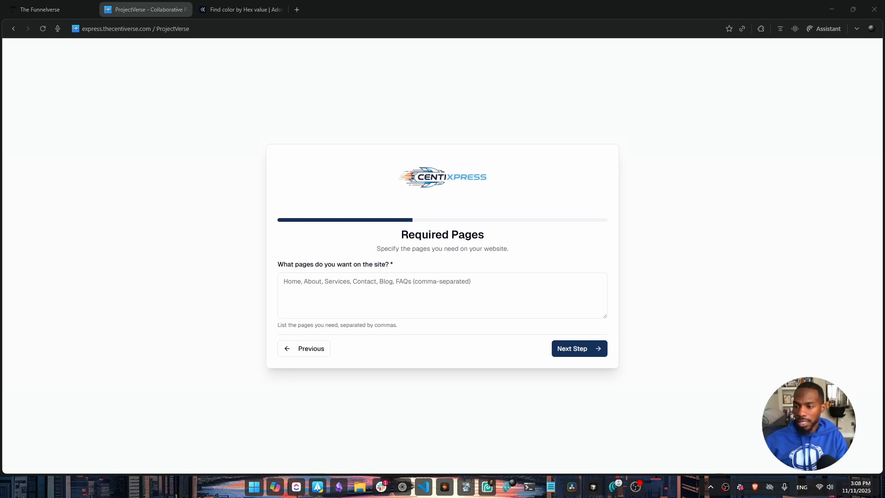
Paste the required pages list, including Services, Our Team, Patient Resources, Contact and Blog, and continue to Website Features.
left_click(374, 277)
key("ctrl+v")
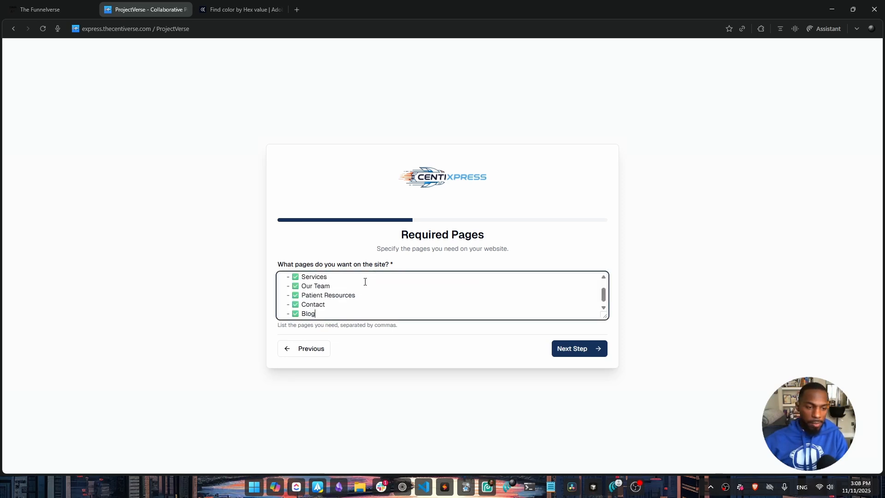
scroll(344, 295, "up", 3)
scroll(333, 294, "down", 3)
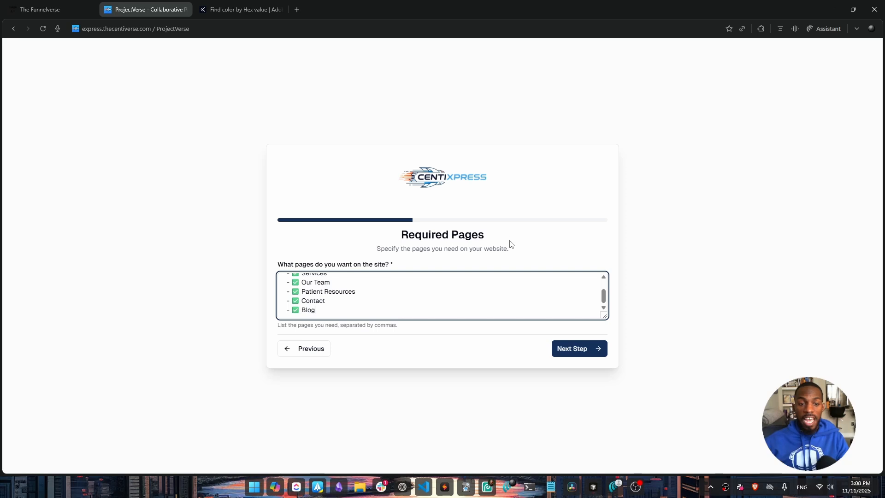
left_click(576, 348)
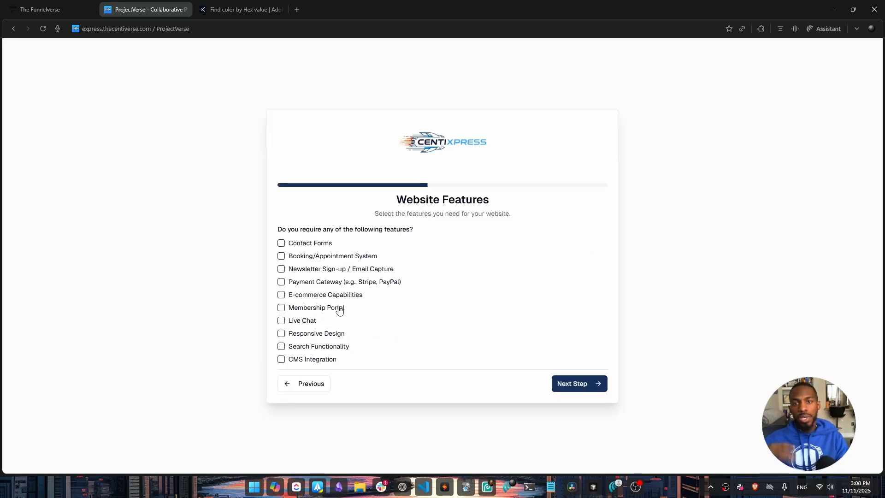
Select all ten website features, from Contact Forms through CMS Integration, and continue to the Integrations & CMS page.
left_click(281, 243)
left_click(282, 257)
left_click(282, 270)
left_click(282, 282)
left_click(281, 296)
left_click(281, 307)
left_click(281, 321)
left_click(281, 333)
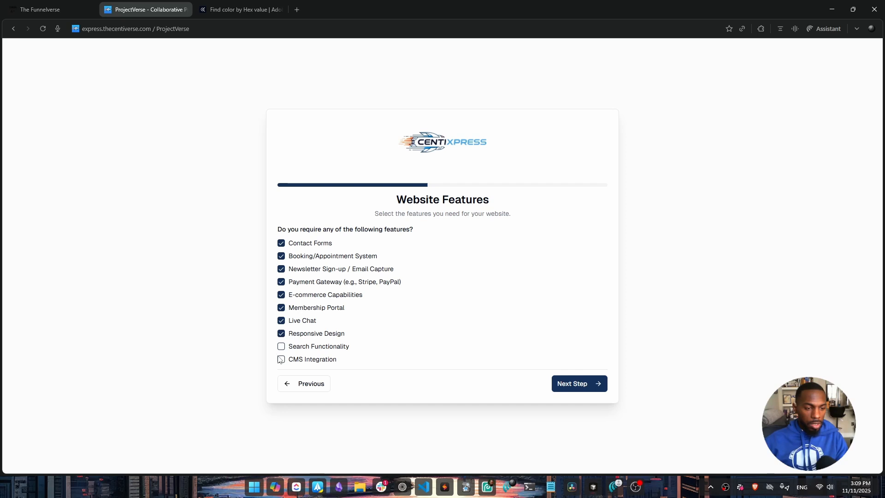
left_click(281, 347)
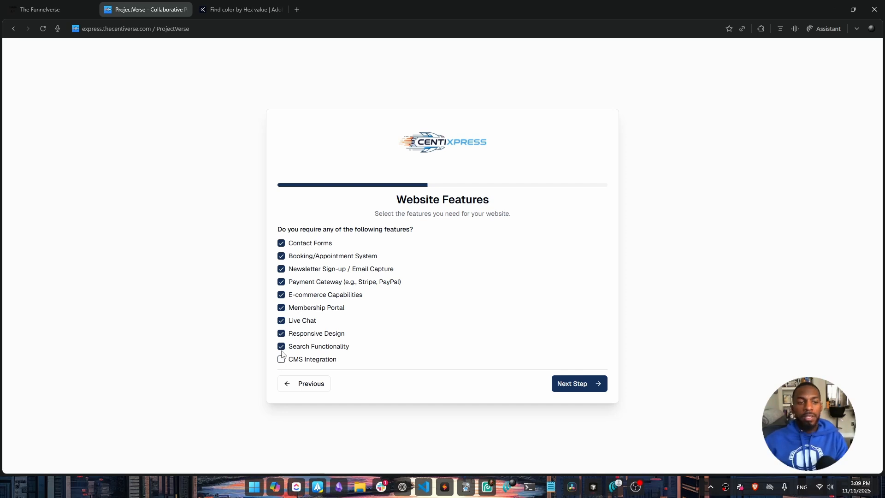
left_click(282, 359)
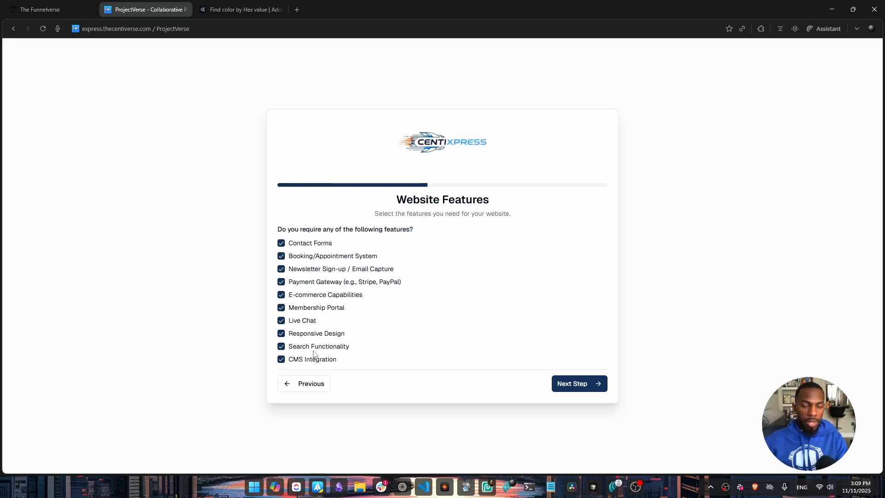
left_click(574, 384)
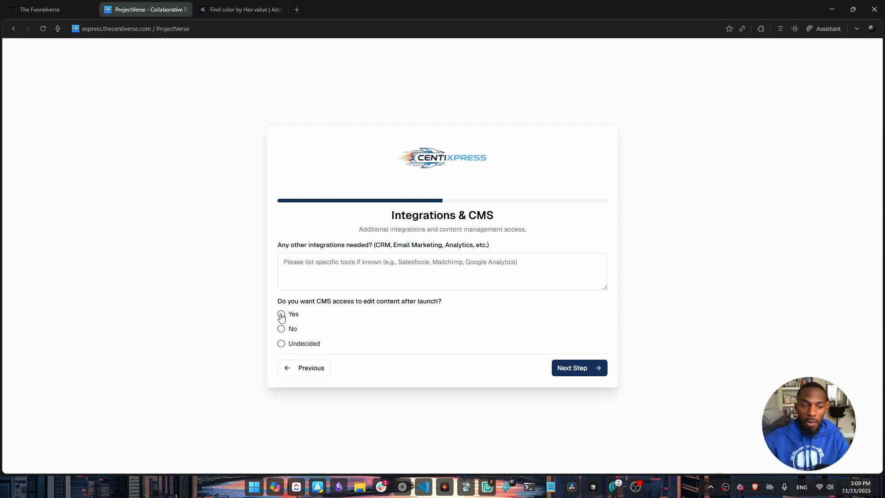
Answer Yes to wanting CMS access after launch, and continue to SEO & Marketing without listing other integrations.
left_click(281, 315)
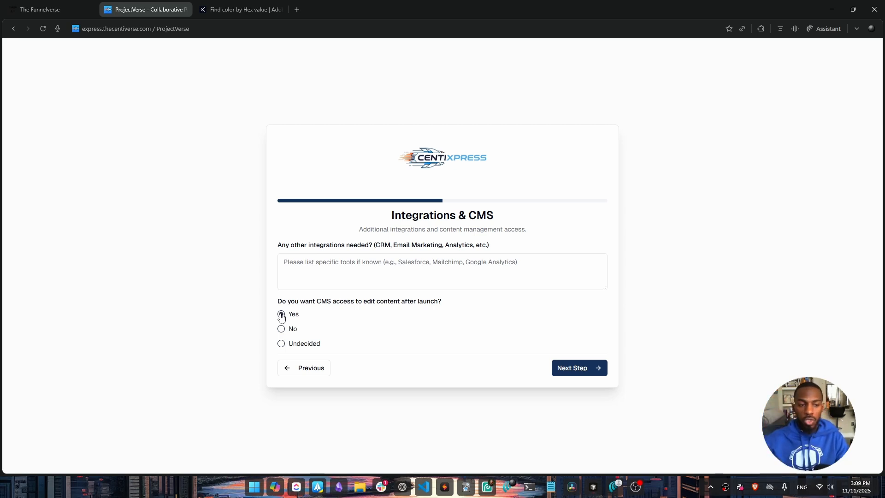
left_click(580, 370)
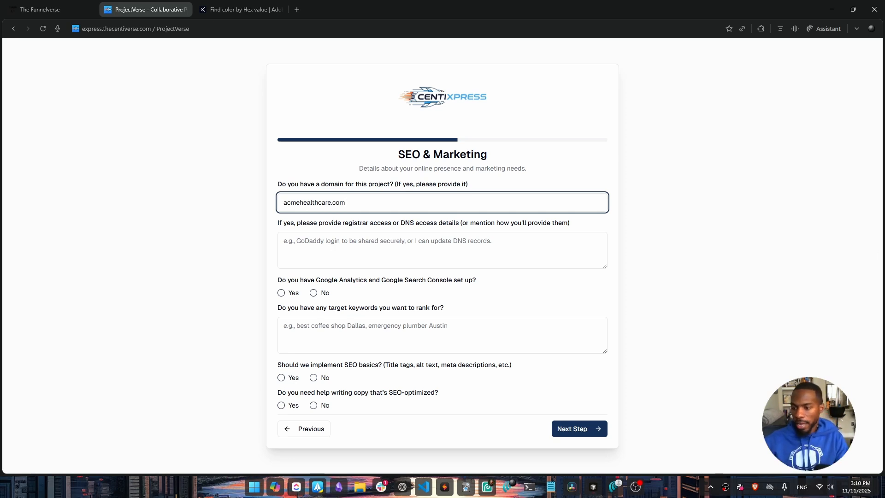
Paste the GoDaddy domain registration details with the account email, and answer No to having Google Analytics and Search Console set up.
left_click(372, 243)
key("ctrl+v")
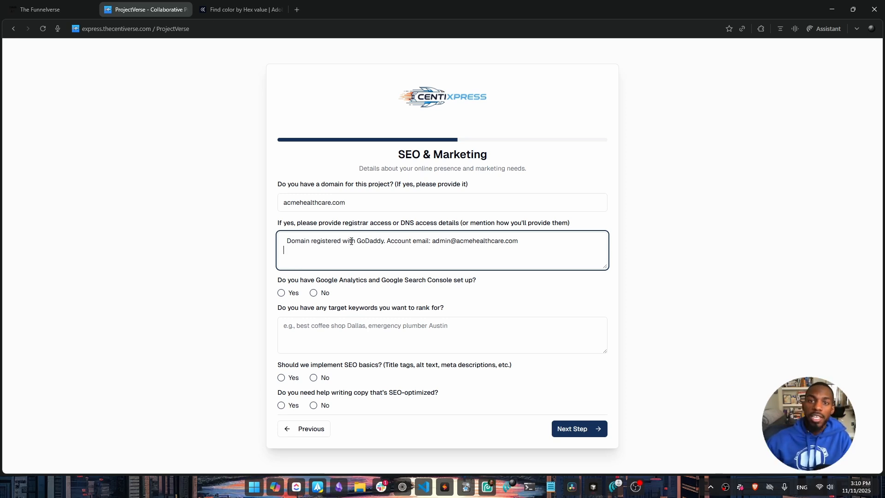
left_click(314, 293)
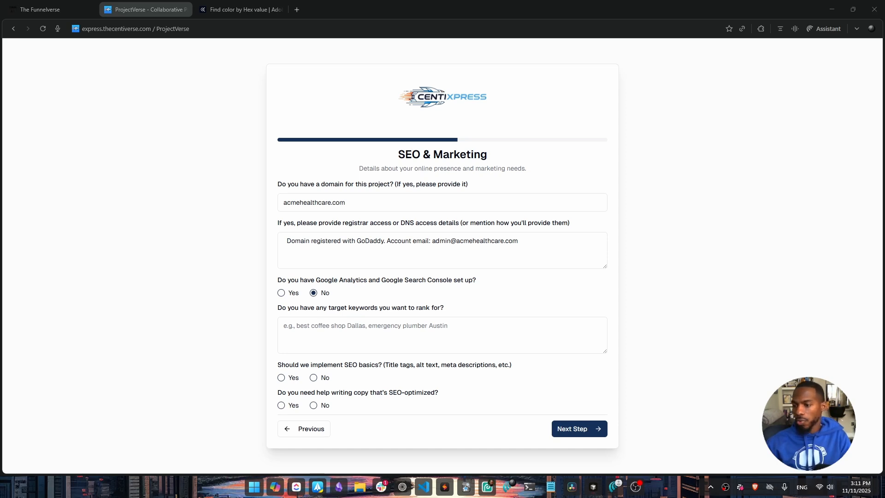
Paste the target keywords list, including primary care physician near me, family doctor and healthcare services.
left_click(318, 317)
key("ctrl+v")
scroll(375, 337, "up", 2)
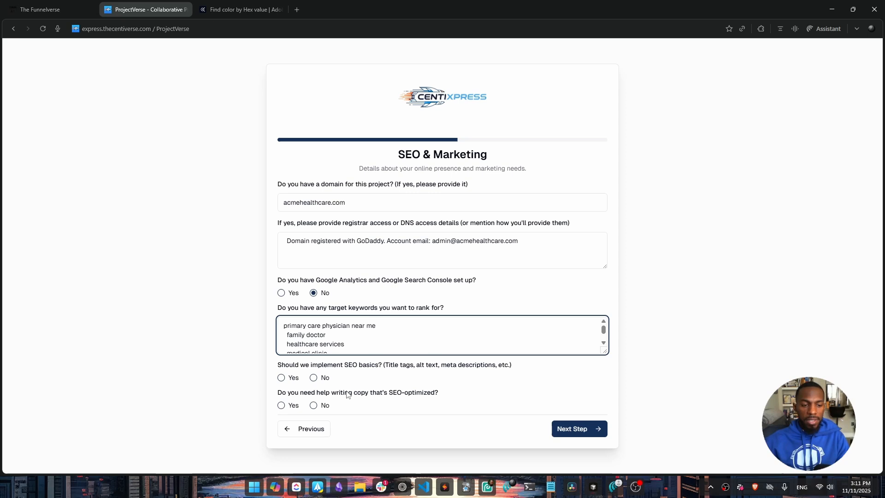
Answer Yes to implementing SEO basics and Yes to SEO-optimized copywriting help, and continue to Domain & Hosting.
left_click(282, 381)
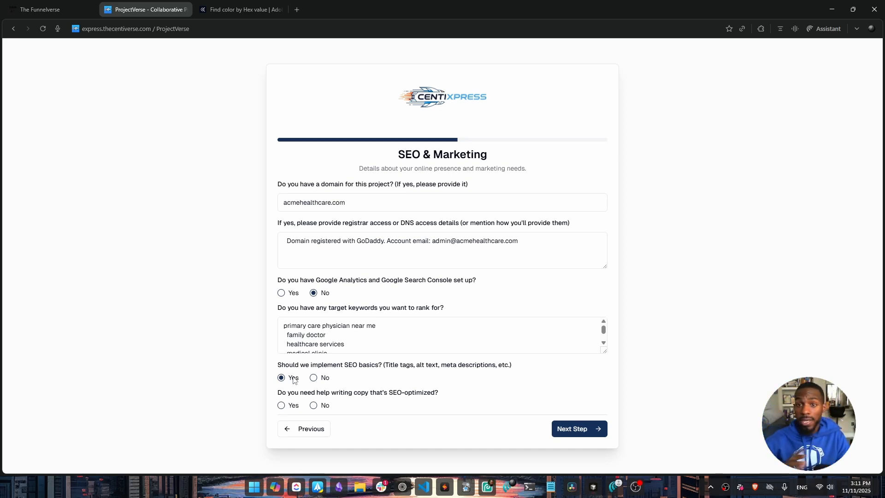
left_click(314, 405)
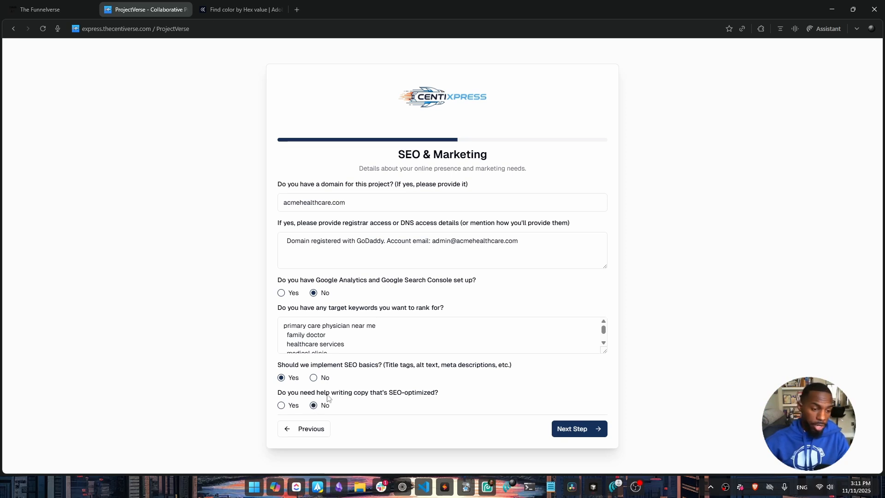
left_click(278, 404)
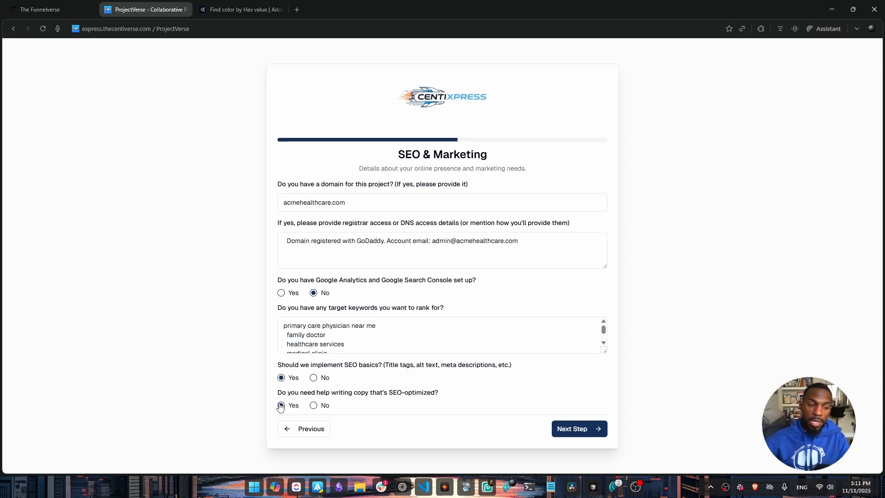
left_click(566, 429)
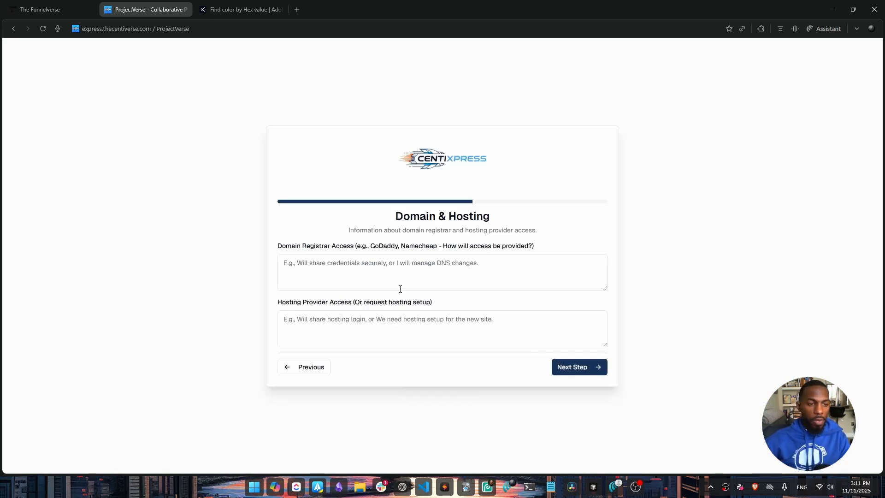
Fill in the domain registrar access with "We can provide access credentials upon request." and remove the leading space.
left_click(366, 267)
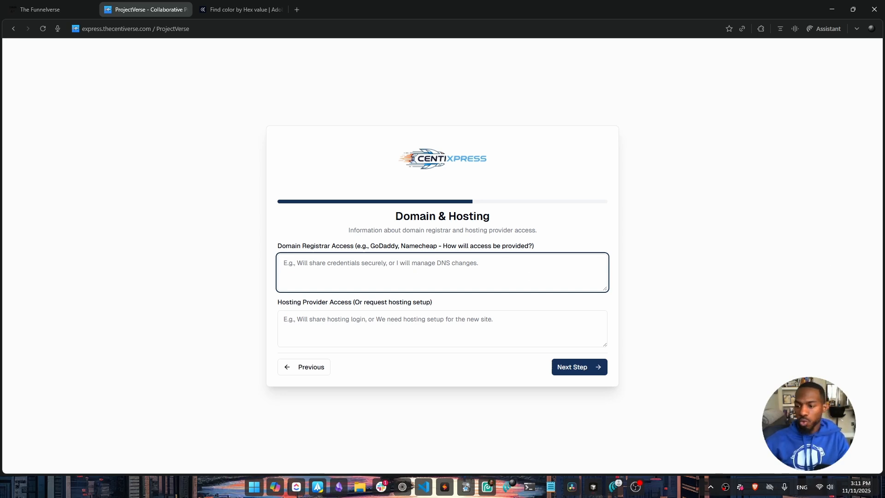
left_click(395, 263)
key("ctrl+v")
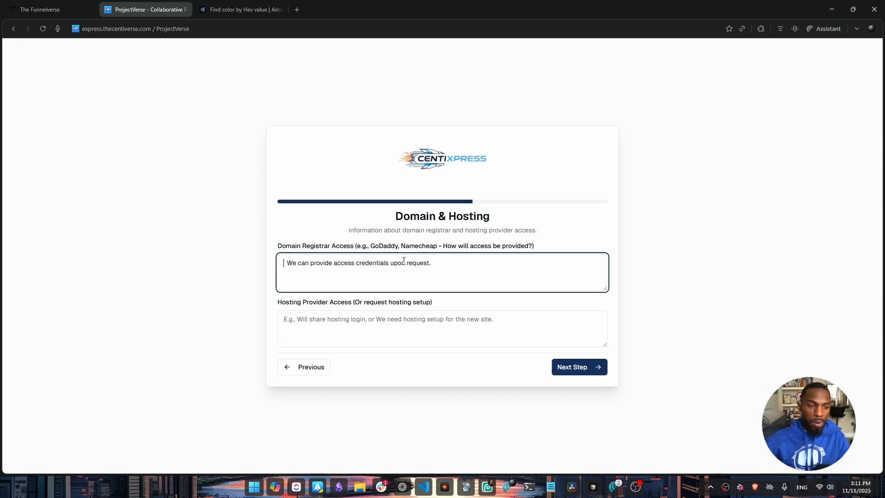
key("BackSpace")
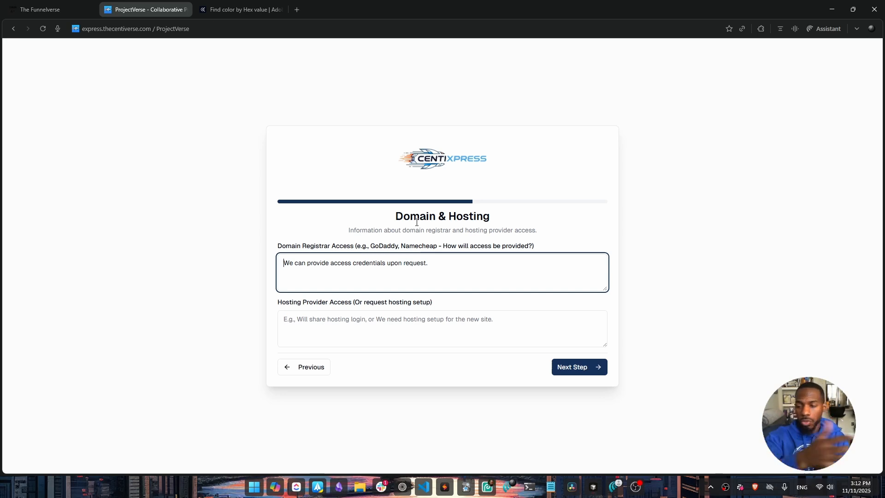
Enter "Hosting with you" as the hosting provider access, and continue to CMS & Analytics.
left_click(447, 326)
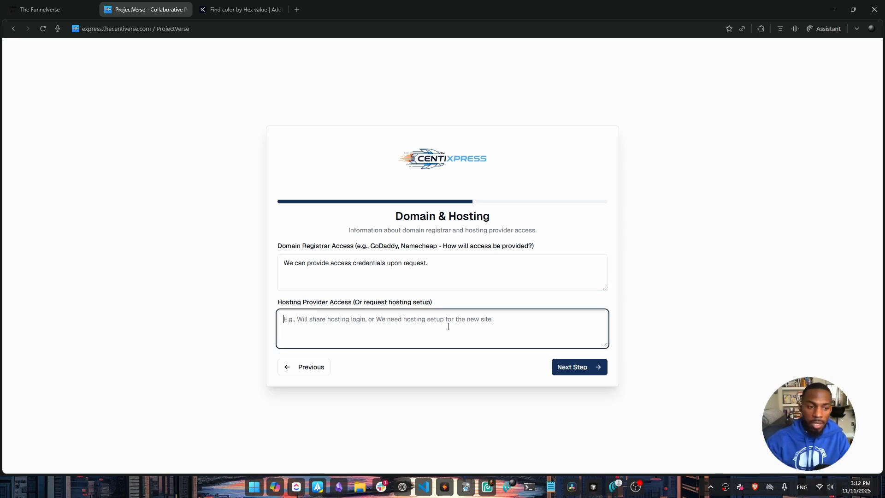
type("Hosting with you")
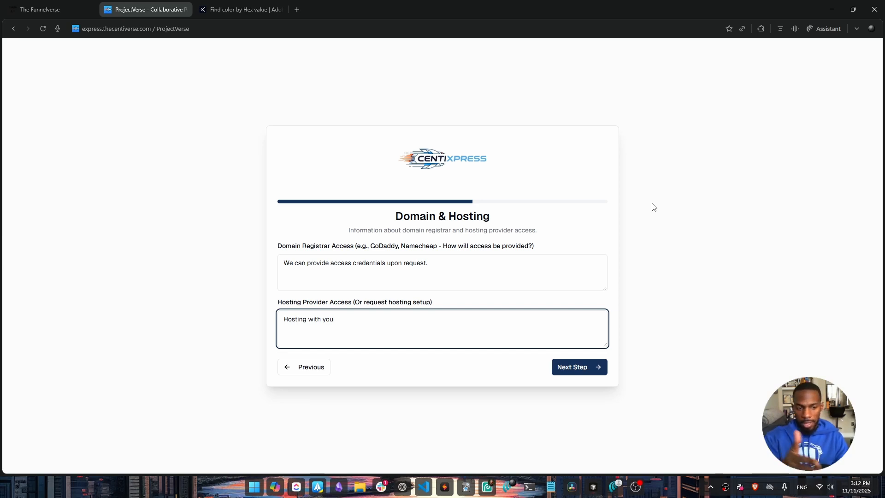
left_click(569, 369)
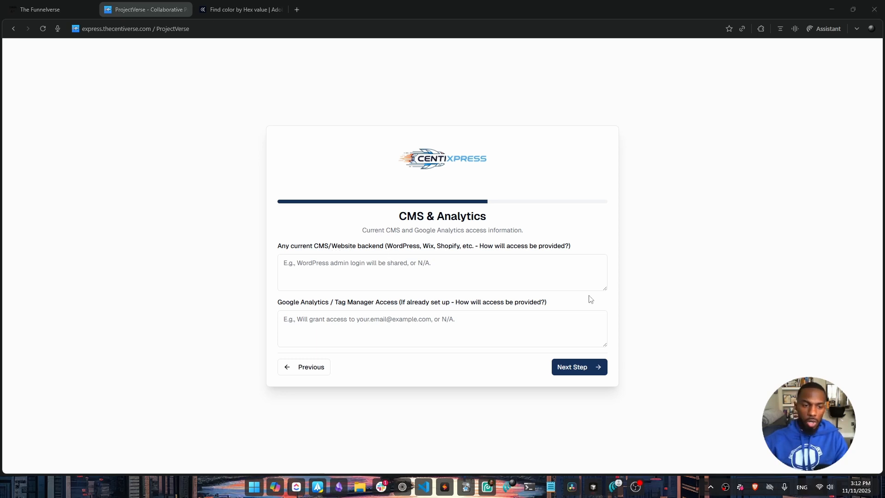
Describe the current website backend as "Currently using Bluehost. Account details available.", leave the Google Analytics access blank, and continue to Email Services.
left_click(433, 256)
type("Currently using Bluehost. Account details available.")
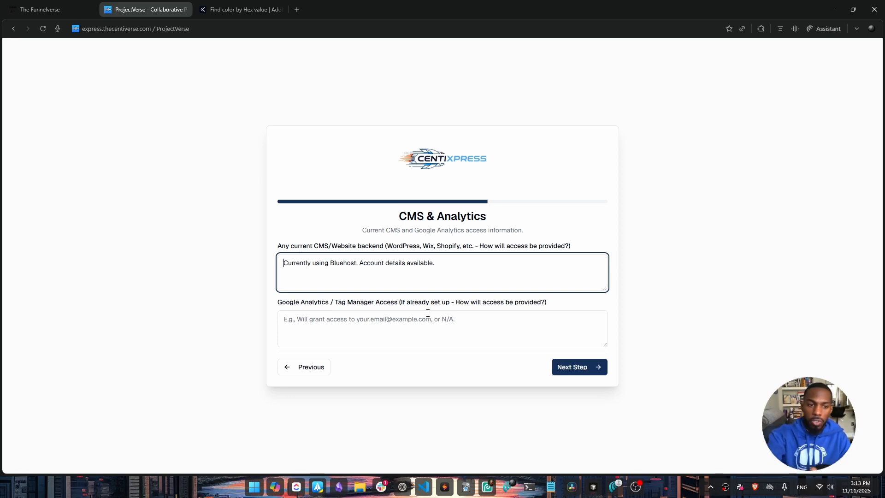
left_click(413, 324)
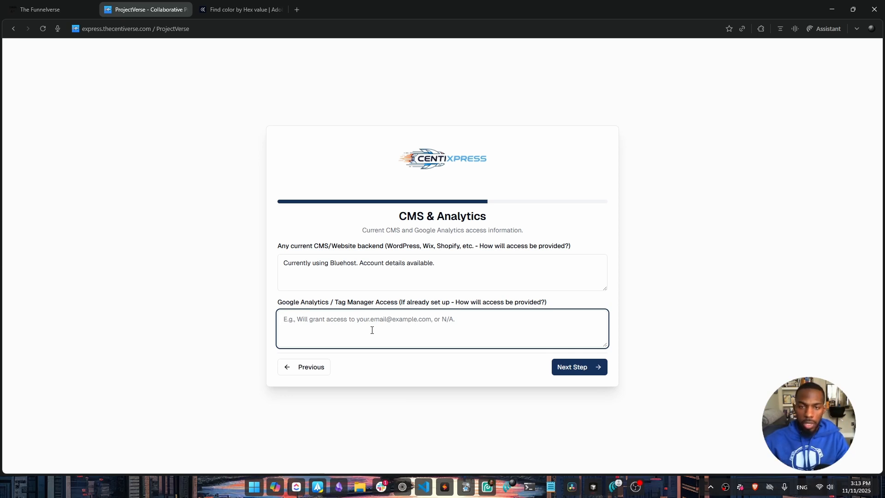
left_click(578, 366)
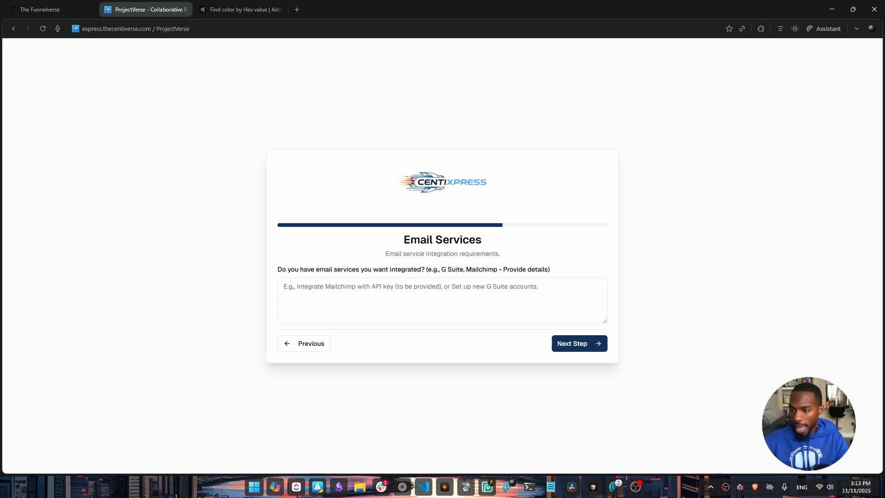
Paste the Google Analytics account line with its email address into the email services details, and continue to Government Entity.
left_click(352, 299)
key("ctrl+v")
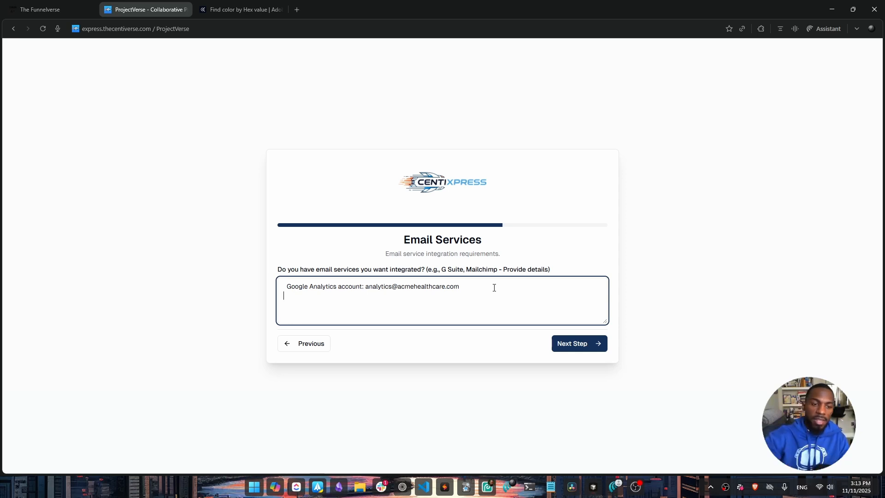
left_click(557, 341)
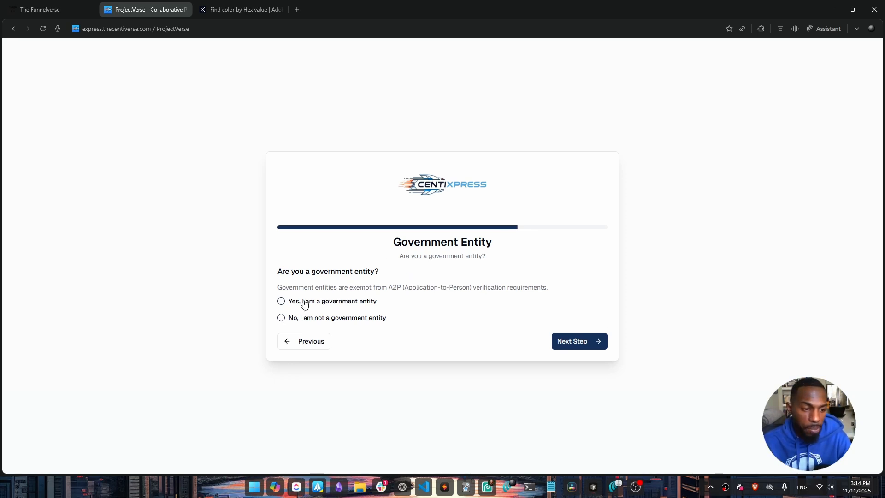
Declare that the business is not a government entity, and continue past the A2P introduction to Business Information.
left_click(281, 317)
left_click(595, 344)
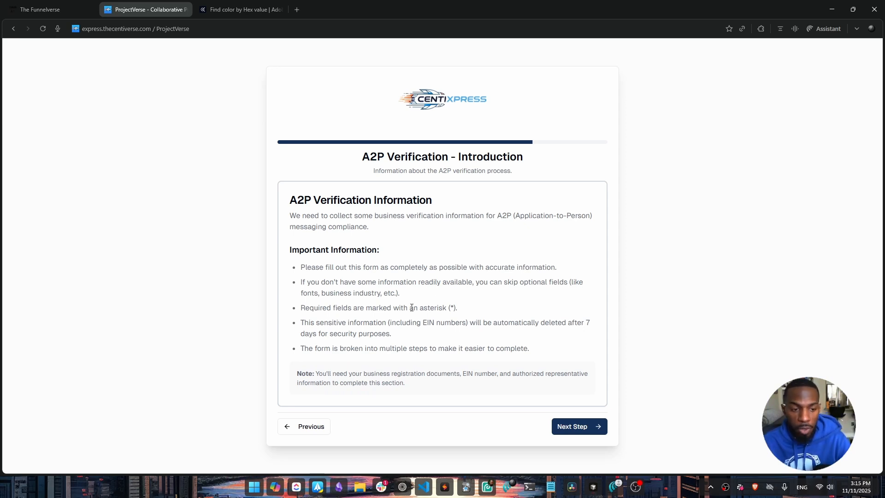
left_click_drag(395, 335, 294, 328)
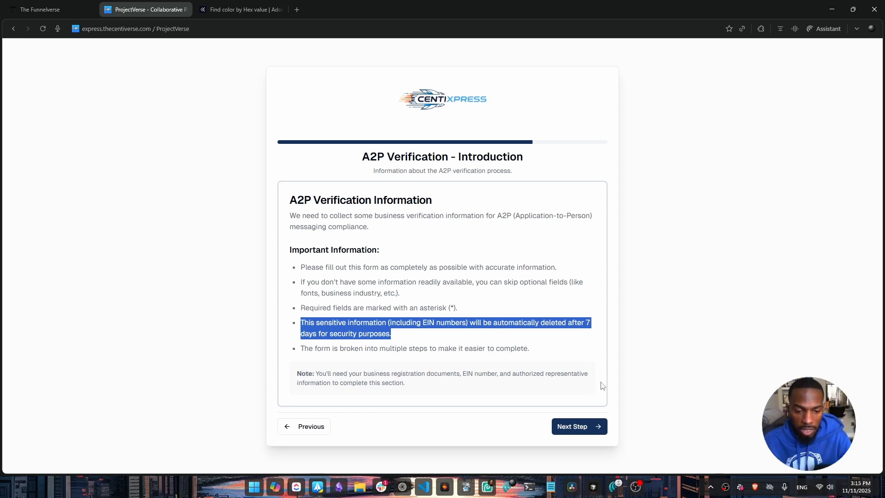
left_click(588, 423)
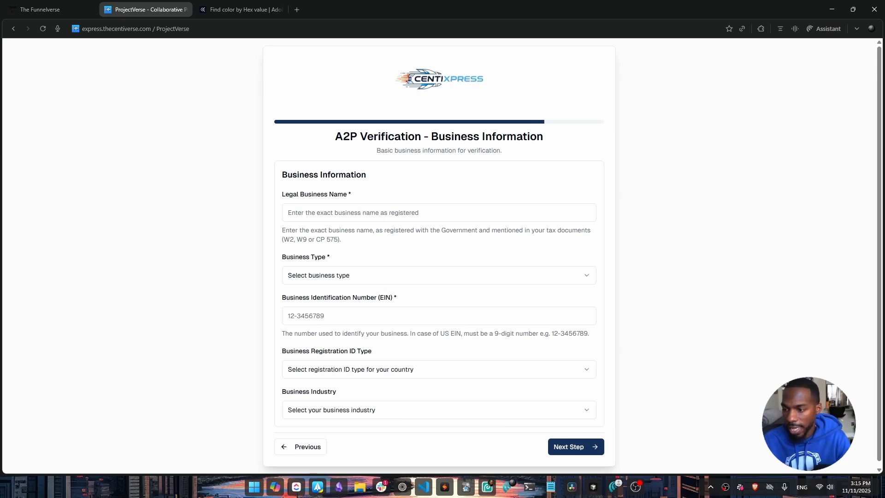
Enter "Acme Healthcare Solutions, LLC" as the legal business name and choose Limited Liability Company or Sole-Proprietorship as the business type.
left_click(371, 211)
type("Acme Healthcare Solutions, LLC")
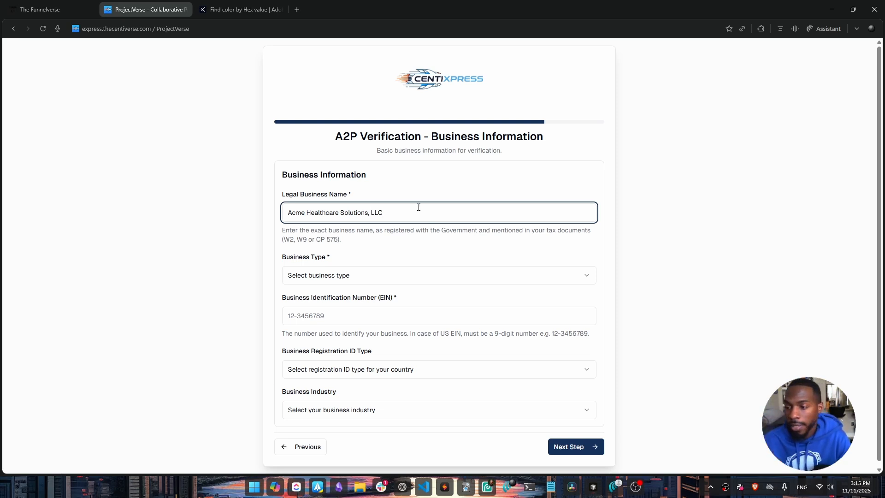
left_click(478, 275)
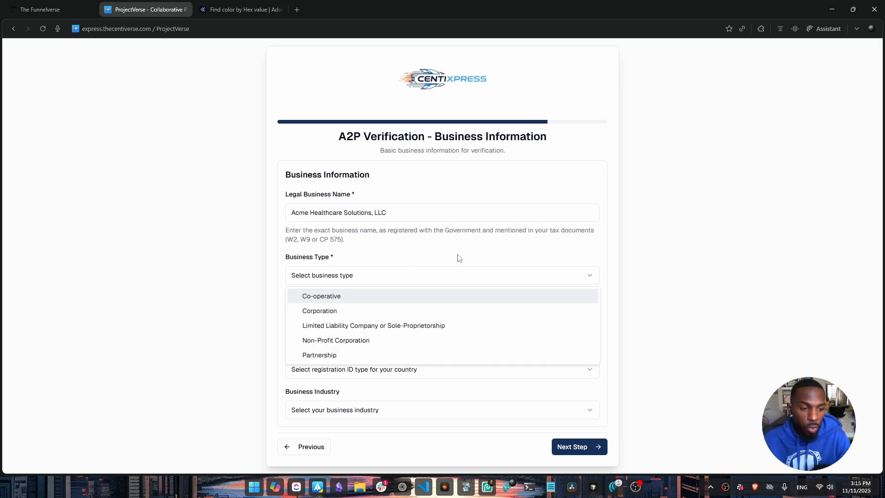
left_click(409, 326)
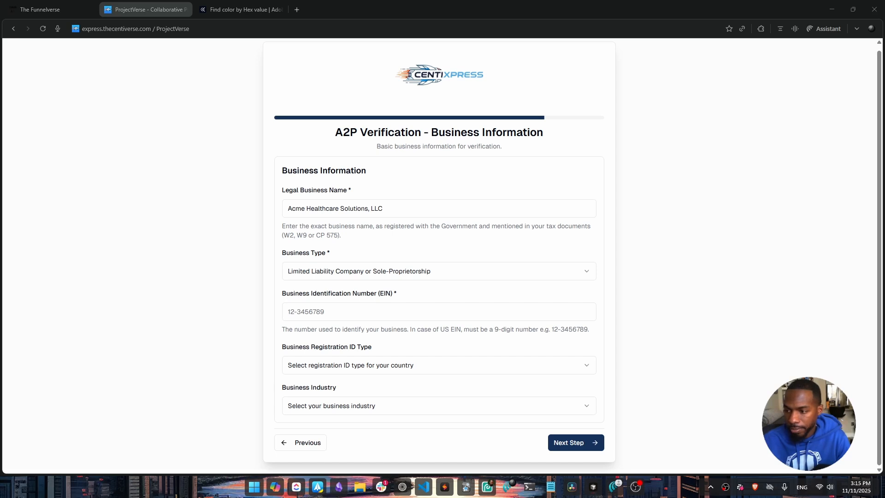
Set the registration ID type to USA: Employer Identification Number (EIN) and the industry to Healthcare, and continue to Address Information.
left_click(373, 365)
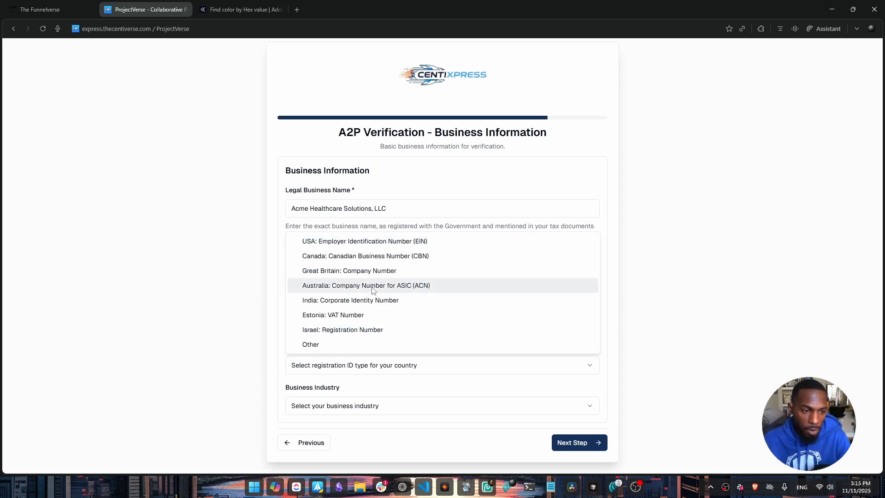
left_click(416, 247)
left_click(335, 406)
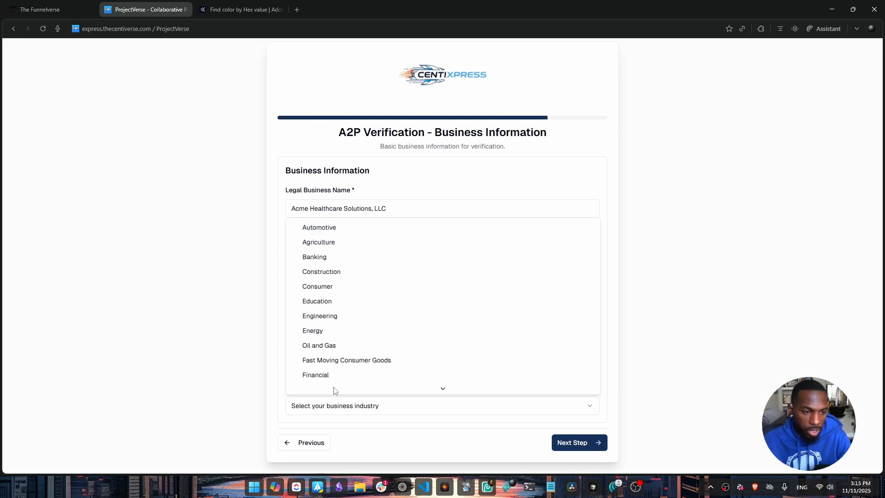
scroll(348, 337, "down", 3)
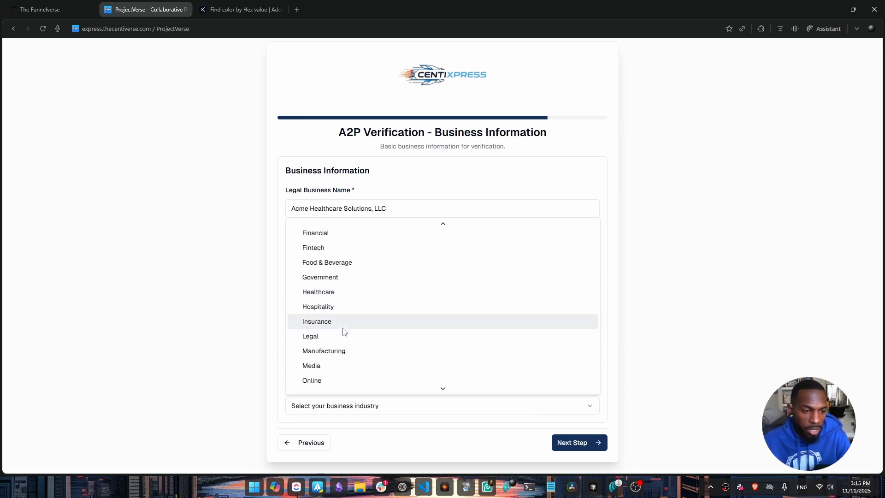
left_click(335, 295)
left_click(558, 441)
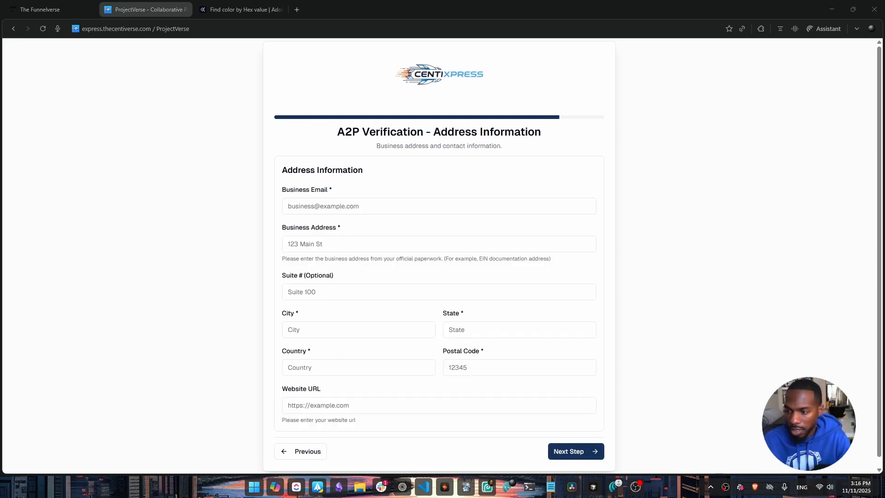
Fill in the business email, the business street address and the suite number.
left_click(348, 207)
key("ctrl+v")
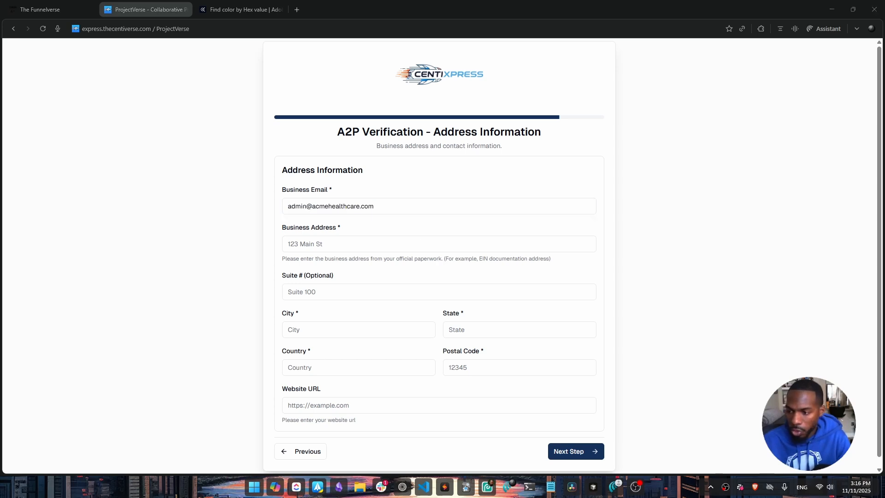
left_click(322, 251)
type("123 Medical Center Drive")
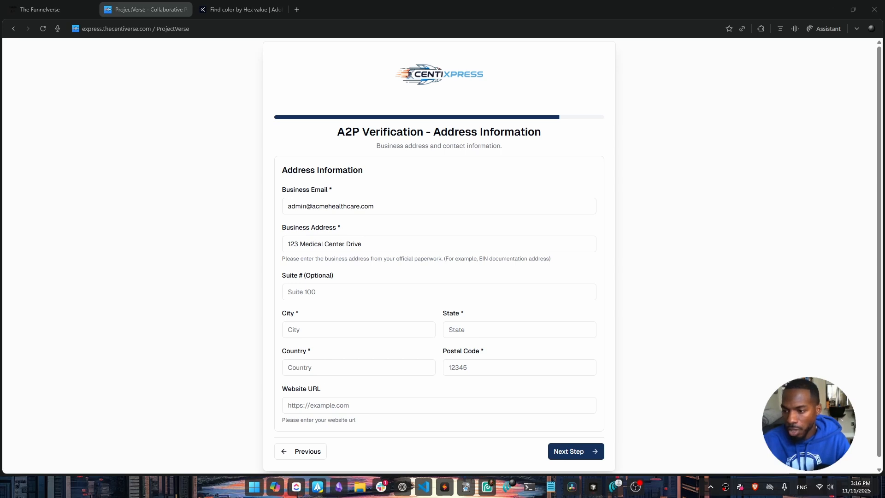
left_click(314, 288)
type("Suite 200")
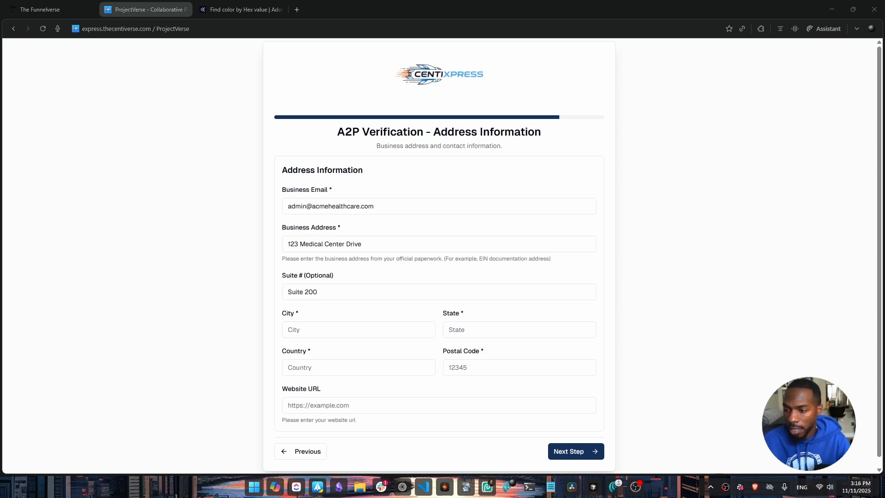
Fill in the business's city, state and postal code, with United States as the country.
left_click(317, 327)
type("Springfield")
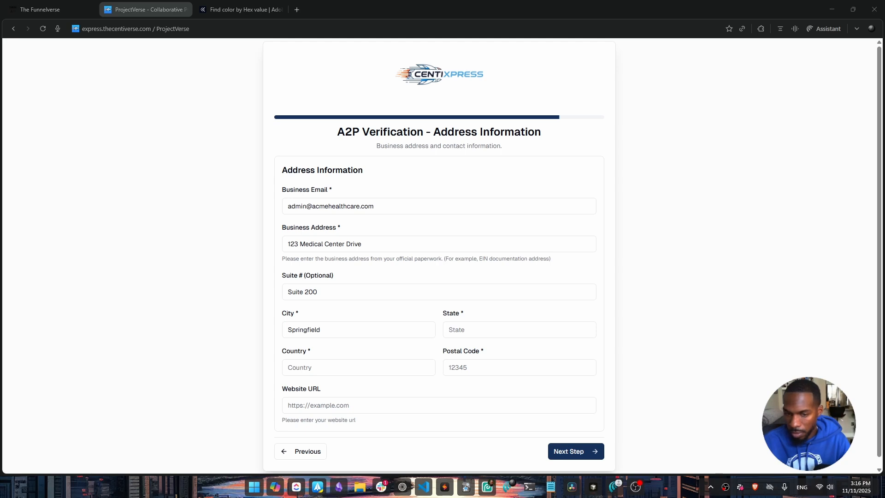
left_click(473, 329)
type("Illinois")
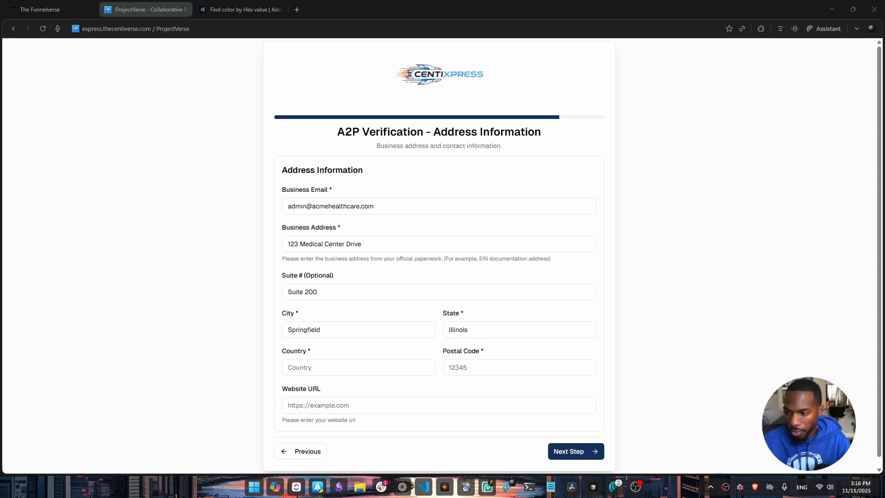
left_click(326, 364)
type("United States")
left_click(468, 372)
type("62701")
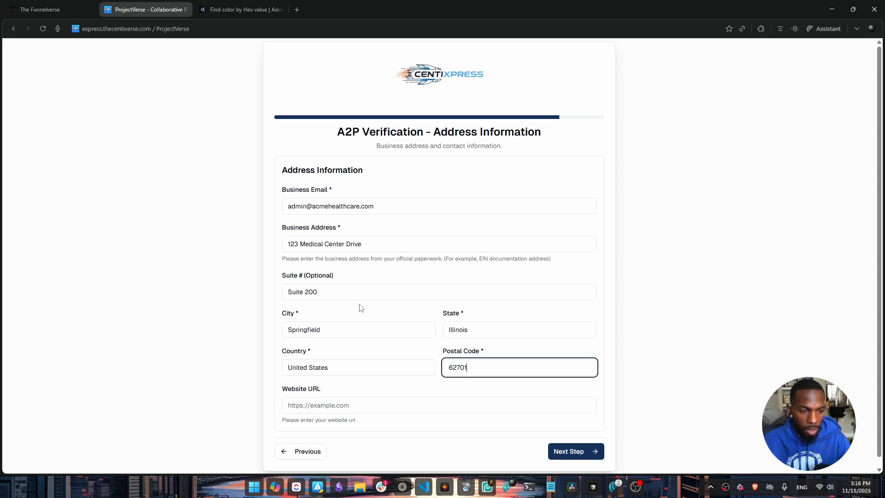
scroll(359, 308, "down", 1)
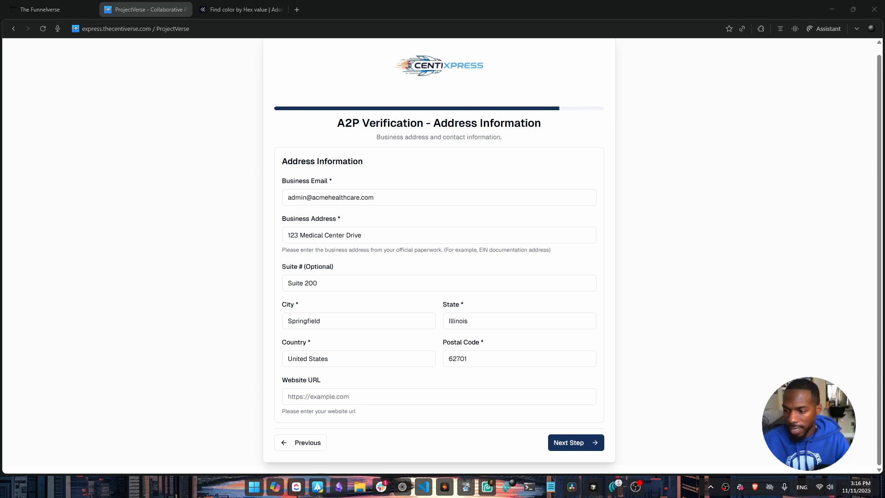
left_click(377, 400)
type("https://www.acmehealthcare.com")
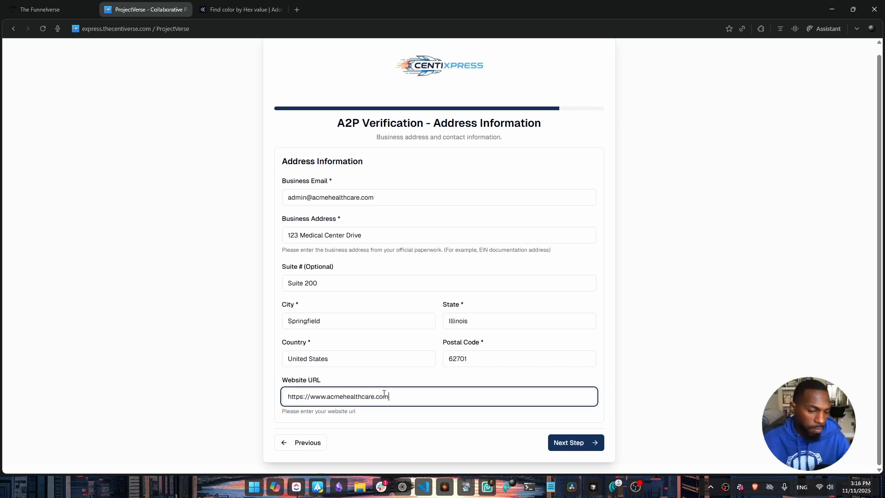
left_click(572, 447)
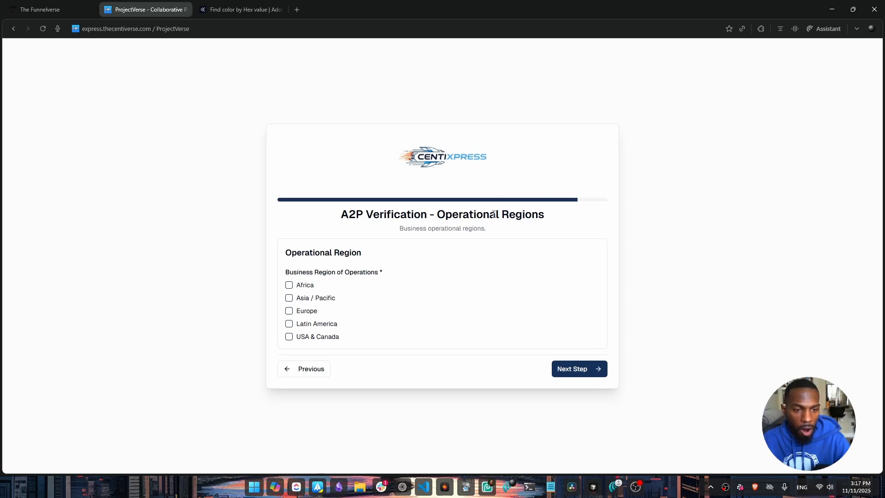
left_click(290, 337)
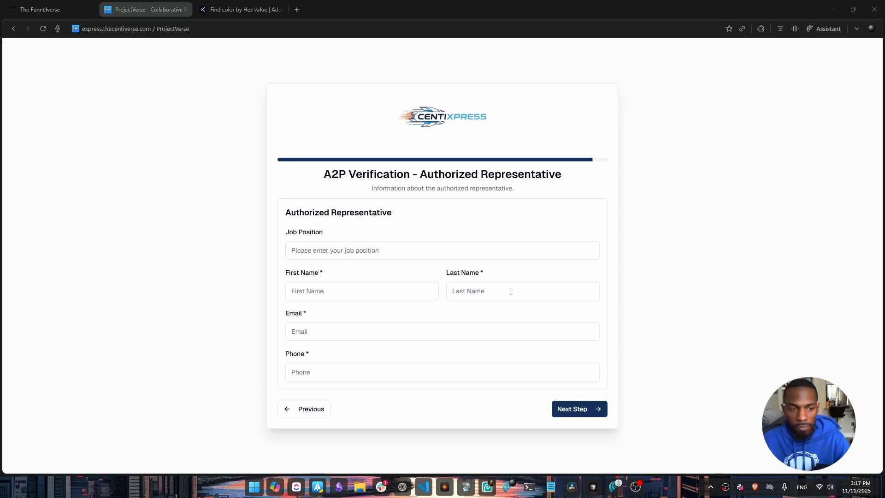
Enter "Chief Operating Officer" as the authorized representative's job position and fill in the representative's first and last name.
left_click(345, 250)
type("Chief Operating Officer")
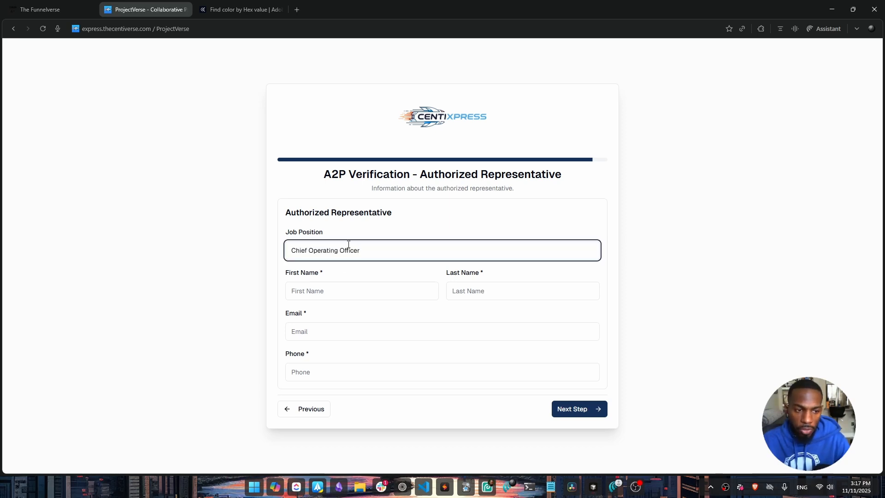
left_click(387, 297)
type("Sarah")
left_click(492, 290)
type("Johnson")
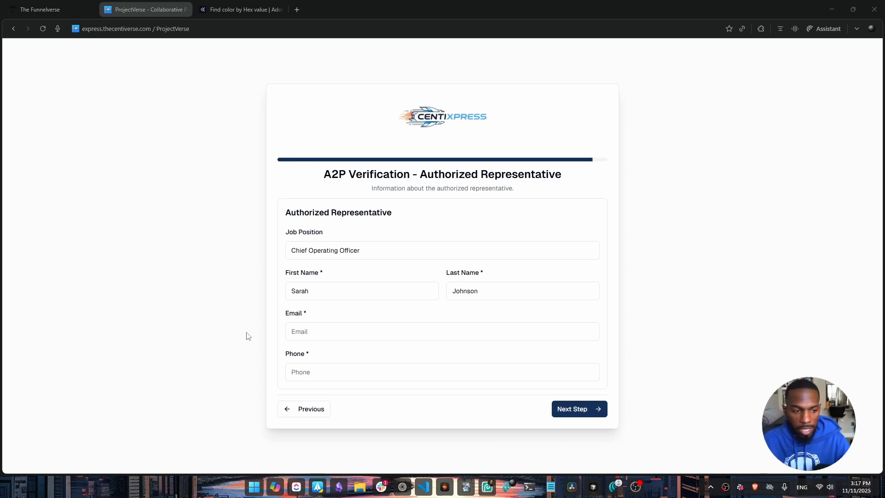
Paste the authorized representative's email and phone number, and continue to Review & Submit.
left_click(328, 330)
key("ctrl+v")
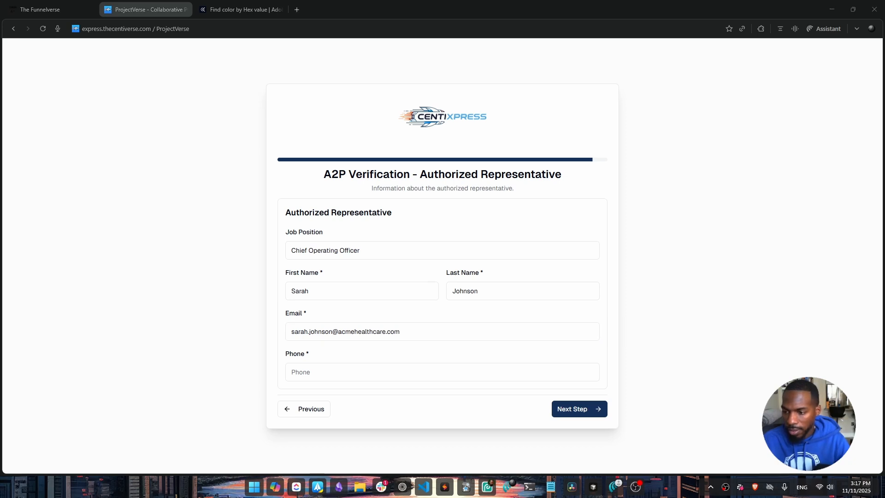
left_click(333, 364)
key("ctrl+v")
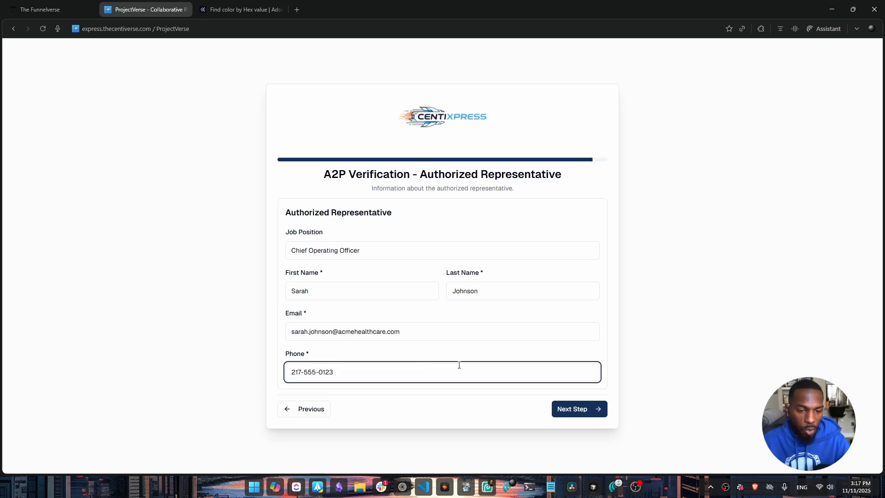
left_click(568, 411)
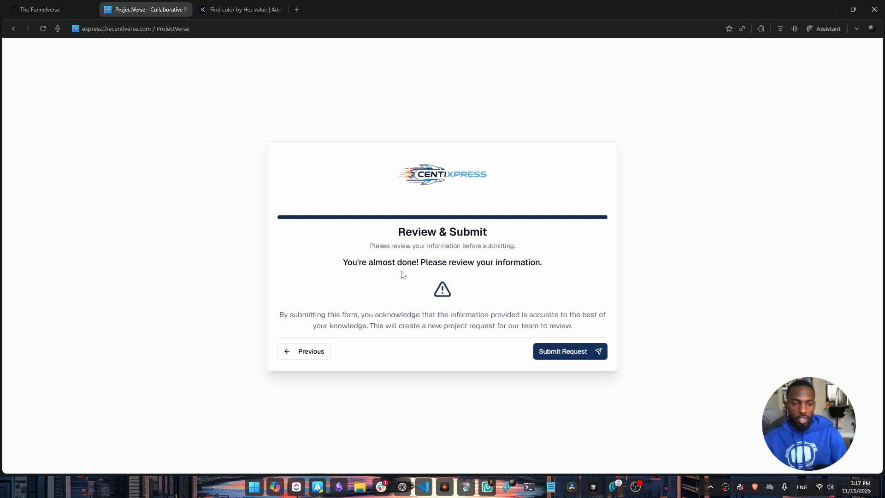